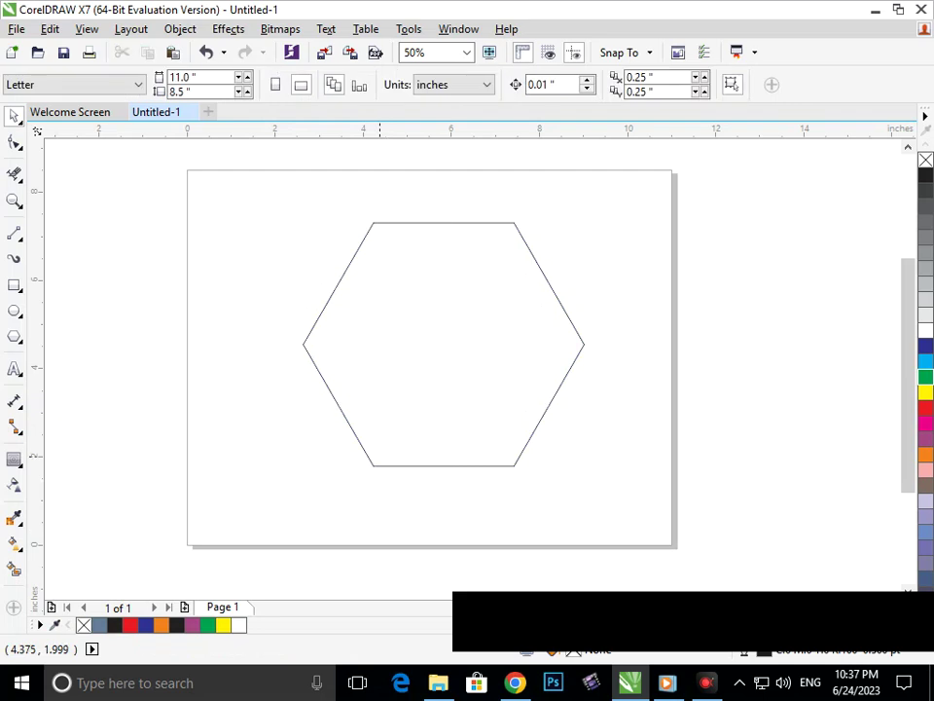
Draw a polygon about 2.7 by 2.5 inches beside the hexagon and set it to 3 sides.
left_click(229, 493)
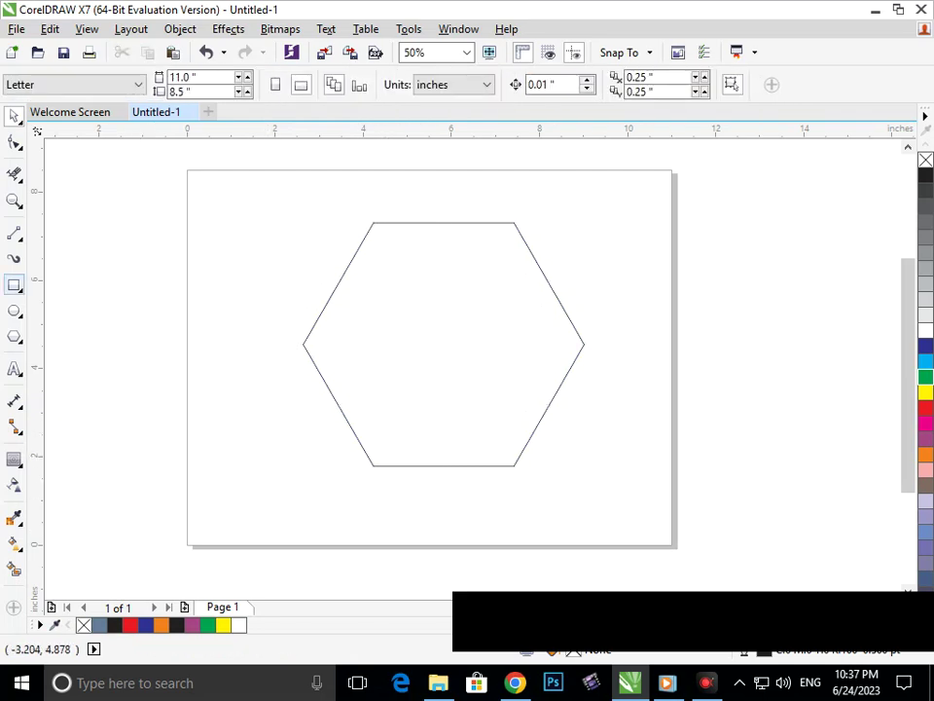
left_click(14, 336)
left_click_drag(135, 233, 263, 357)
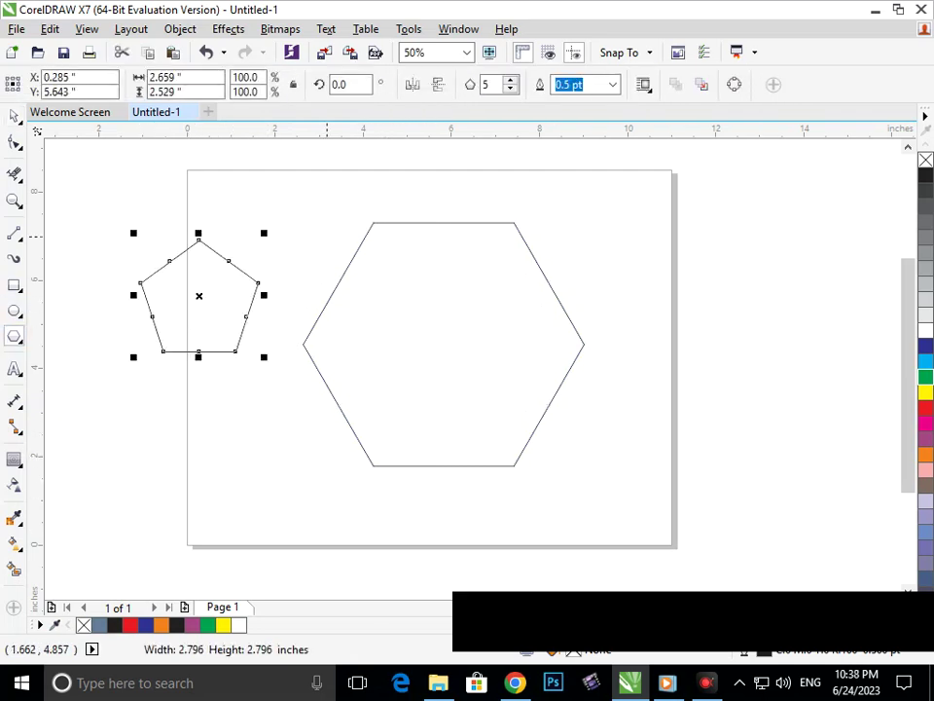
left_click(485, 85)
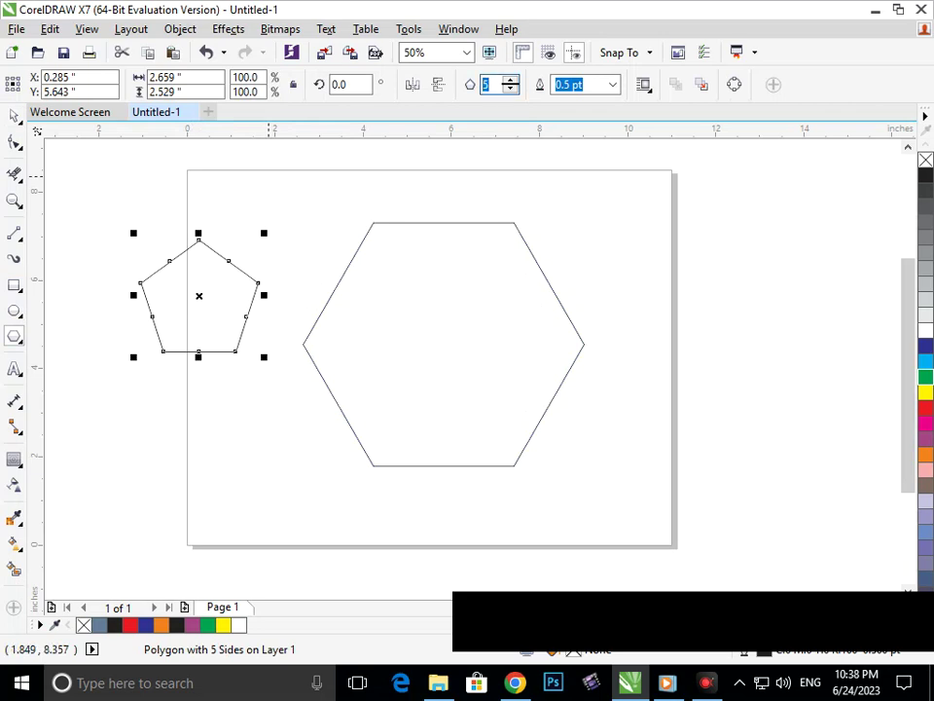
type("3")
key("Return")
Rotate the triangle to 270°, enlarge it to 229%, and align its corners with alternate corners of the hexagon.
left_click(14, 116)
left_click(232, 325)
left_click_drag(260, 339, 363, 489)
left_click(139, 366)
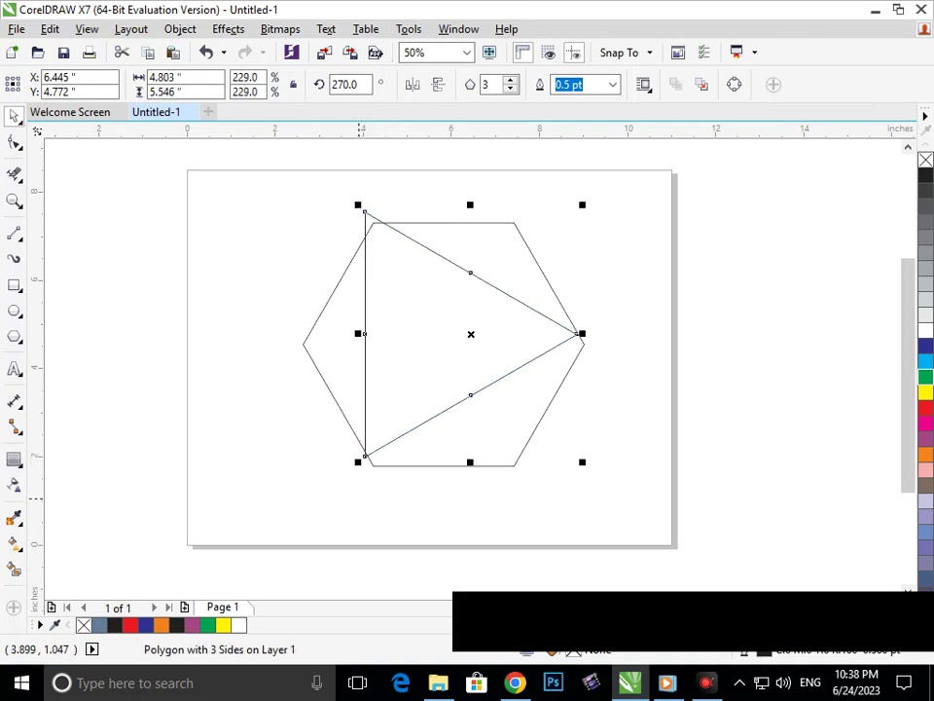
left_click(365, 209)
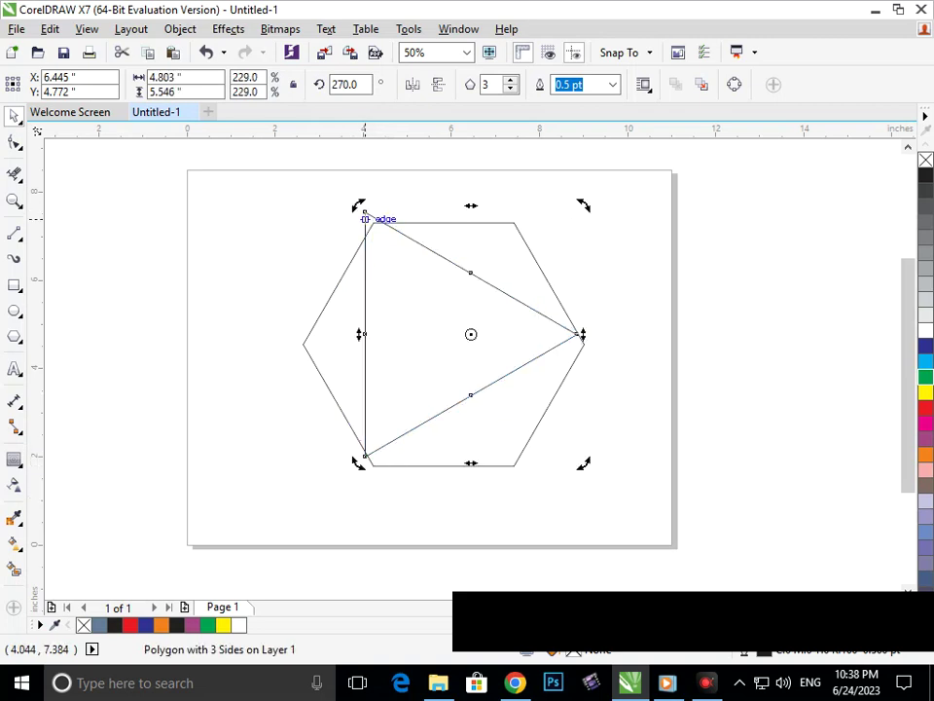
left_click(335, 232)
left_click_drag(366, 210, 376, 225)
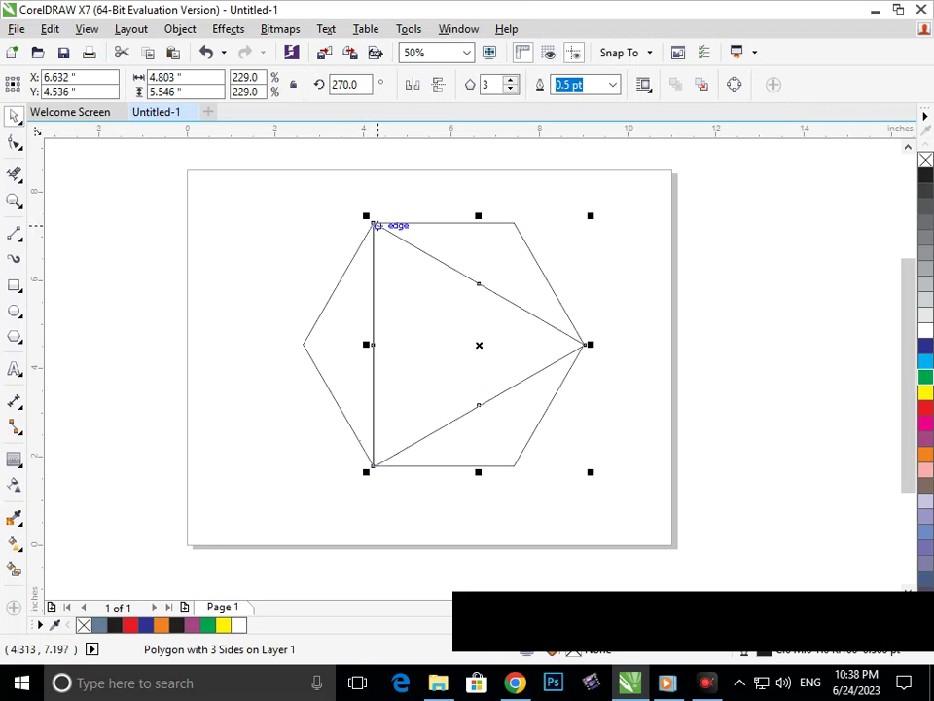
left_click(661, 397)
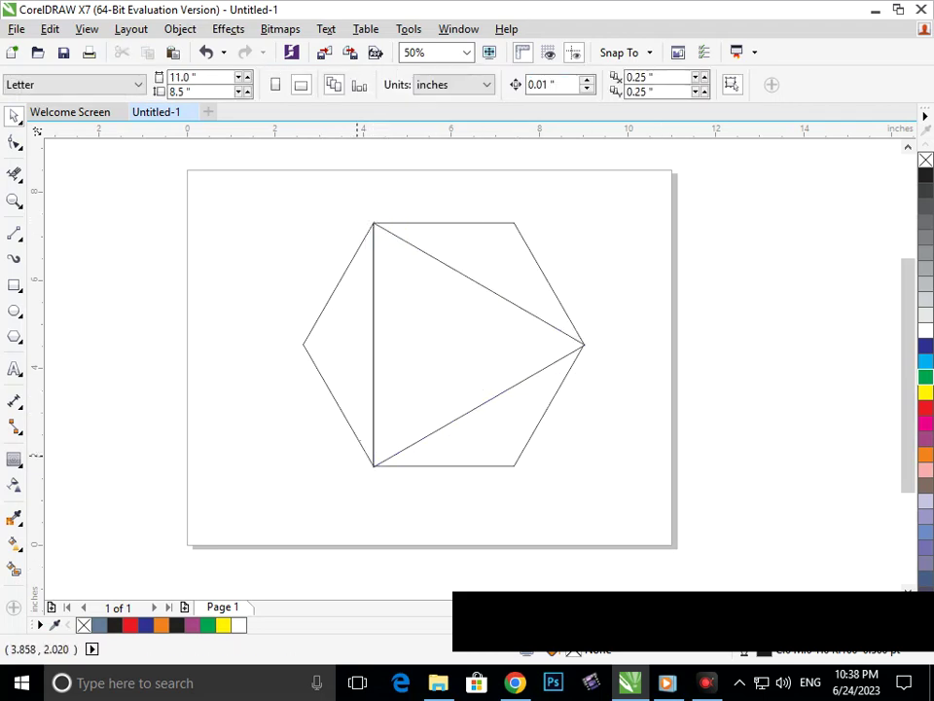
Create a horizontally mirrored copy of the triangle with its tip on the hexagon's left corner, forming a six-pointed star.
left_click(373, 370)
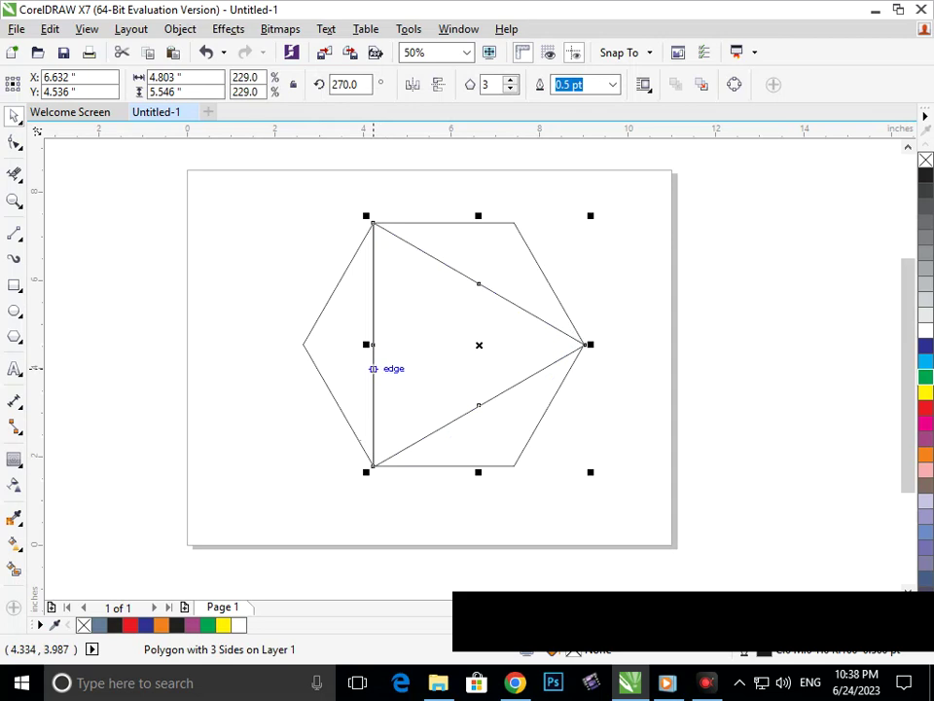
left_click(412, 85)
left_click_drag(367, 345, 302, 344)
key("Escape")
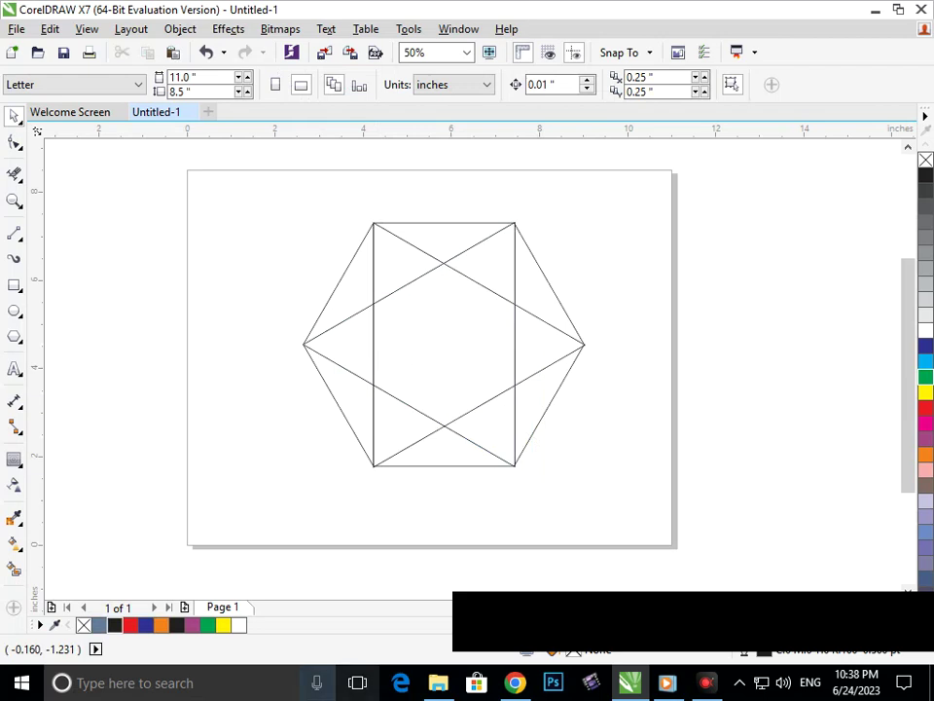
Smart-fill the sections along the hexagon's upper-left, top, lower-right and bottom edges with slate blue and a 0.5 pt black outline.
left_click(13, 569)
left_click(351, 300)
left_click(397, 269)
left_click(444, 241)
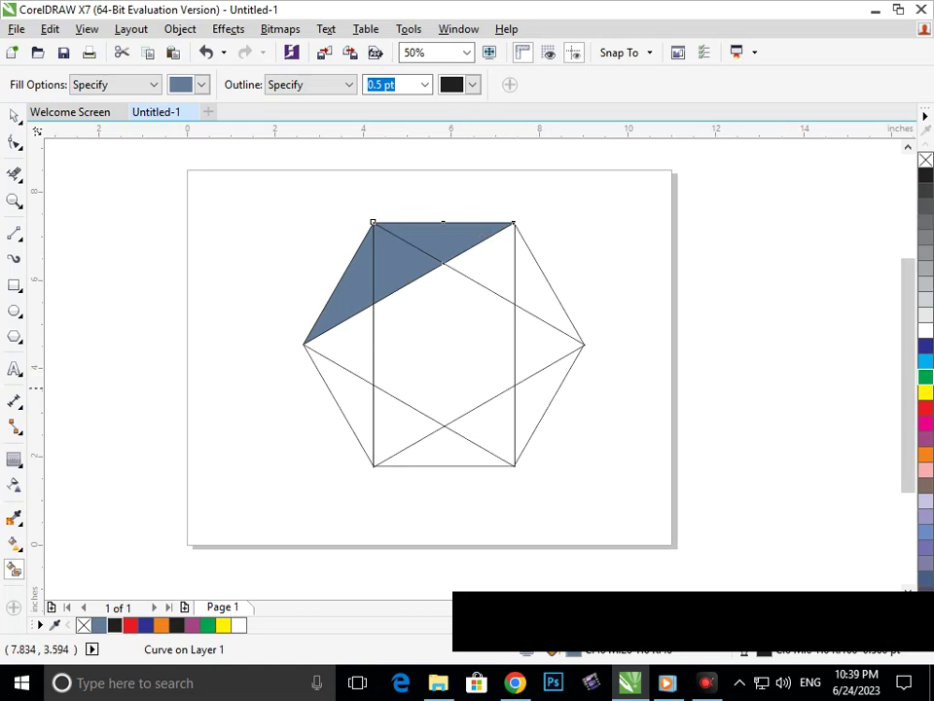
left_click(532, 388)
left_click(451, 453)
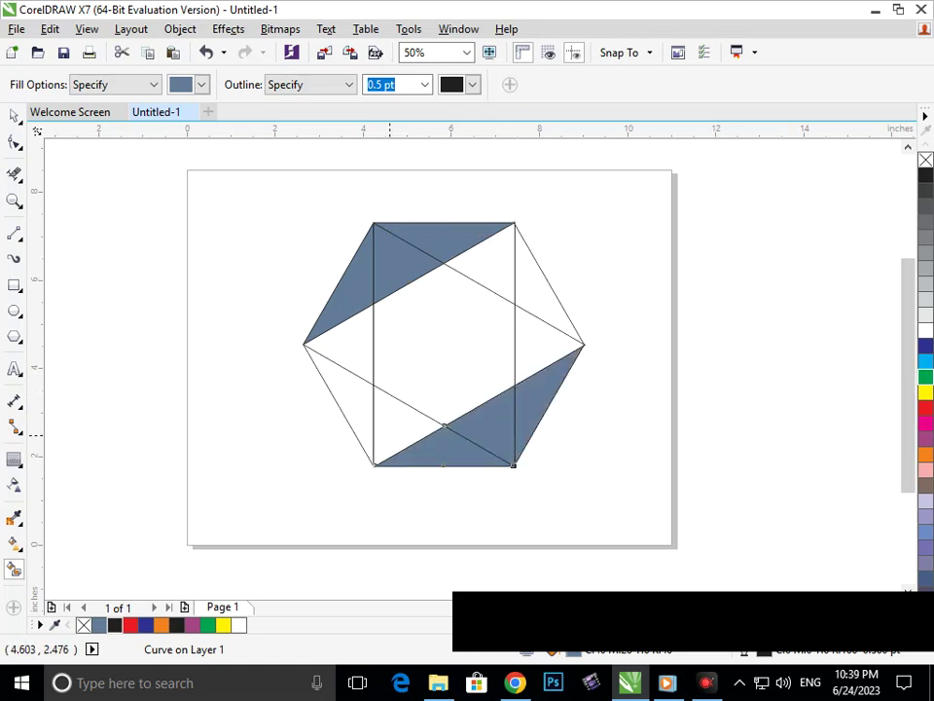
Smart-fill the remaining sections around the central hexagon with the same slate blue, leaving the centre empty.
left_click(390, 435)
key("ctrl+z")
left_click(361, 414)
left_click(340, 345)
left_click(492, 264)
left_click(541, 288)
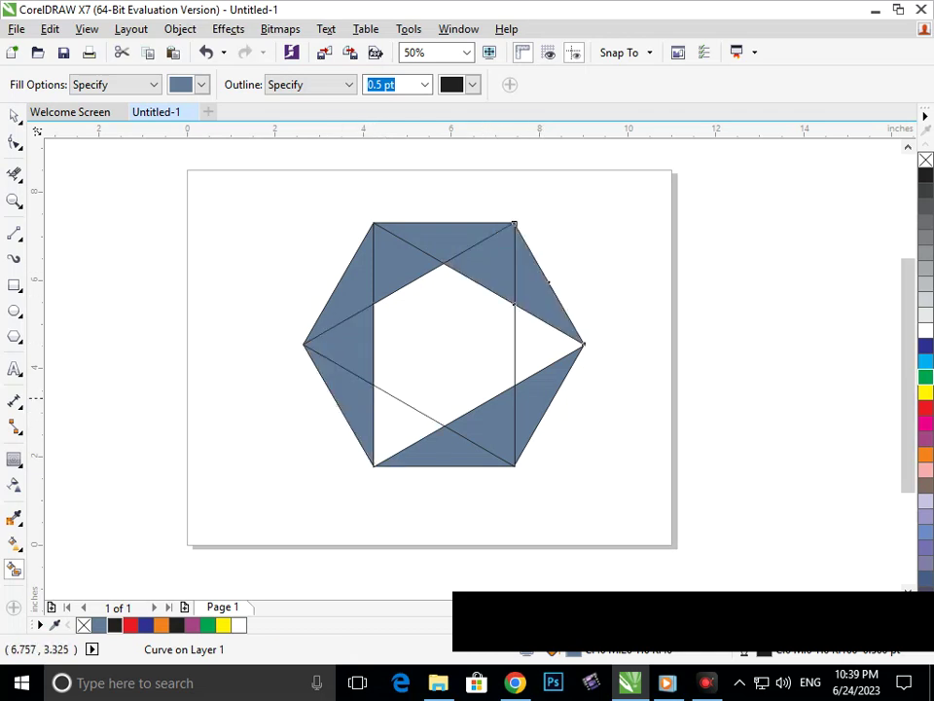
key("ctrl+z")
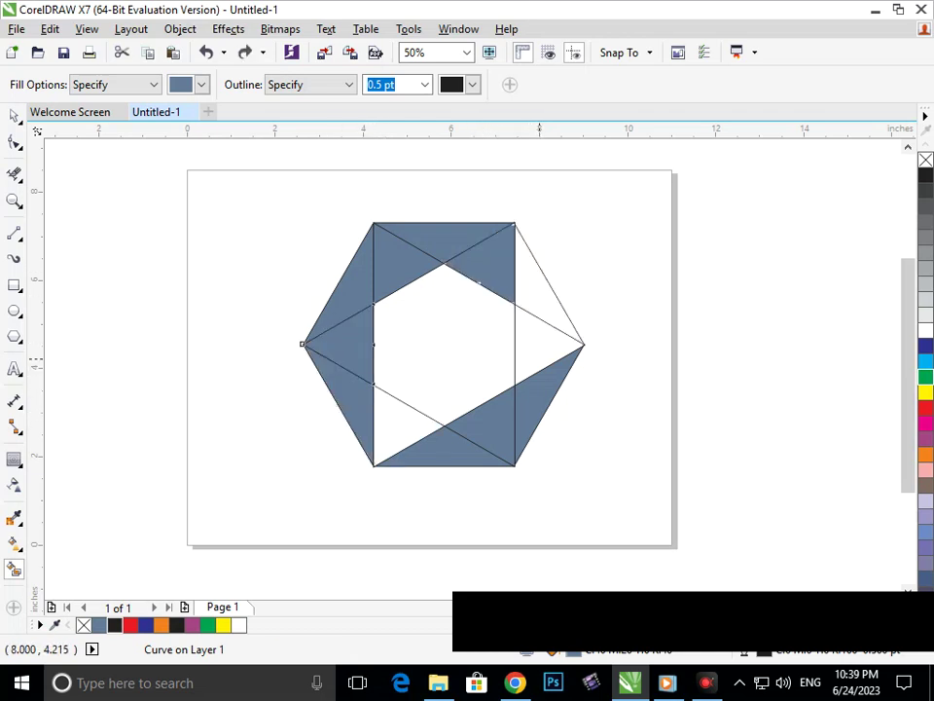
key("ctrl+z")
left_click(537, 345)
left_click(529, 283)
left_click(487, 275)
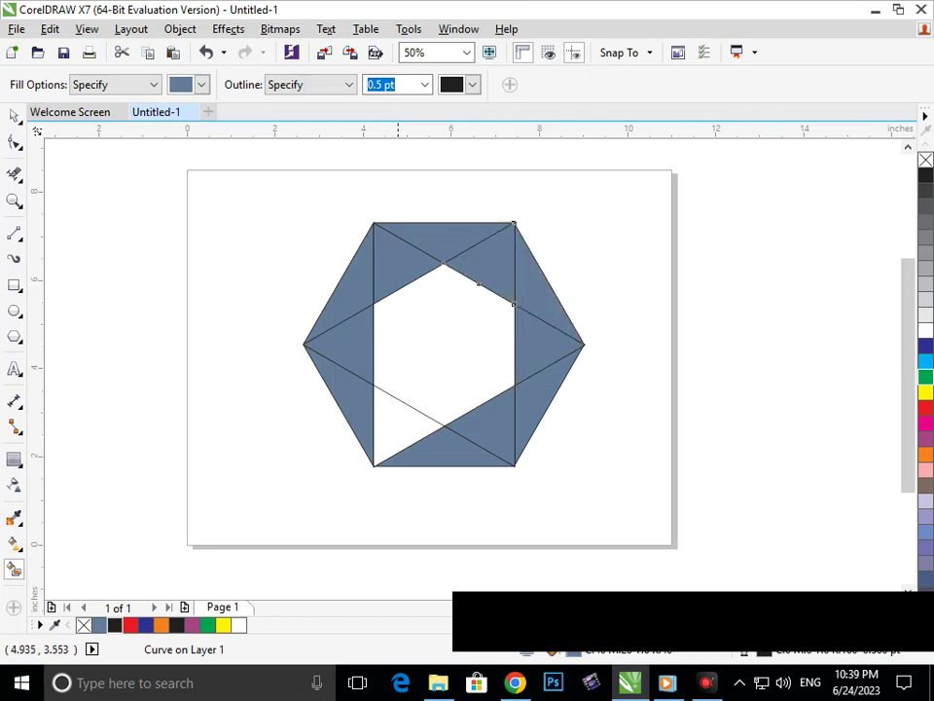
left_click(408, 407)
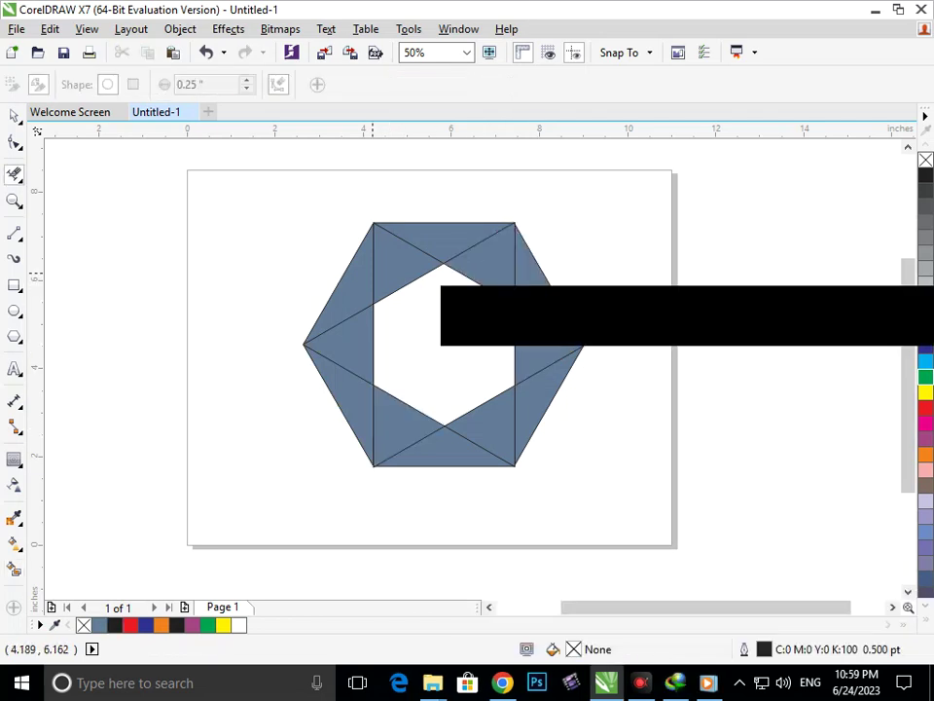
Remove the crossing line segments within the ring with Virtual Segment Delete so neighbouring sections join into interlocking bands.
left_click(374, 272)
left_click(408, 247)
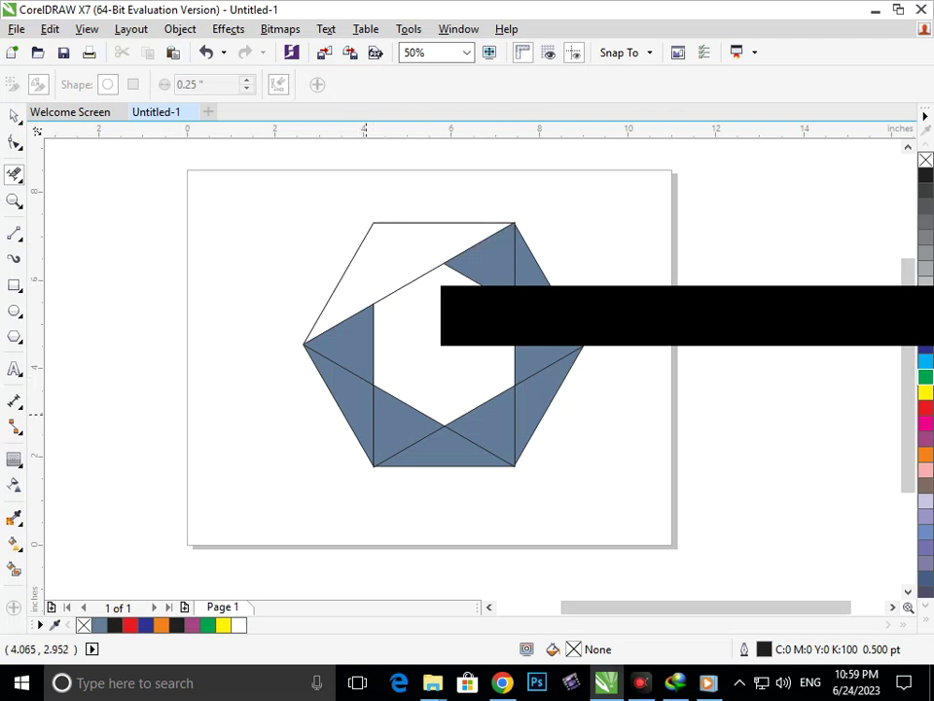
key("ctrl+z")
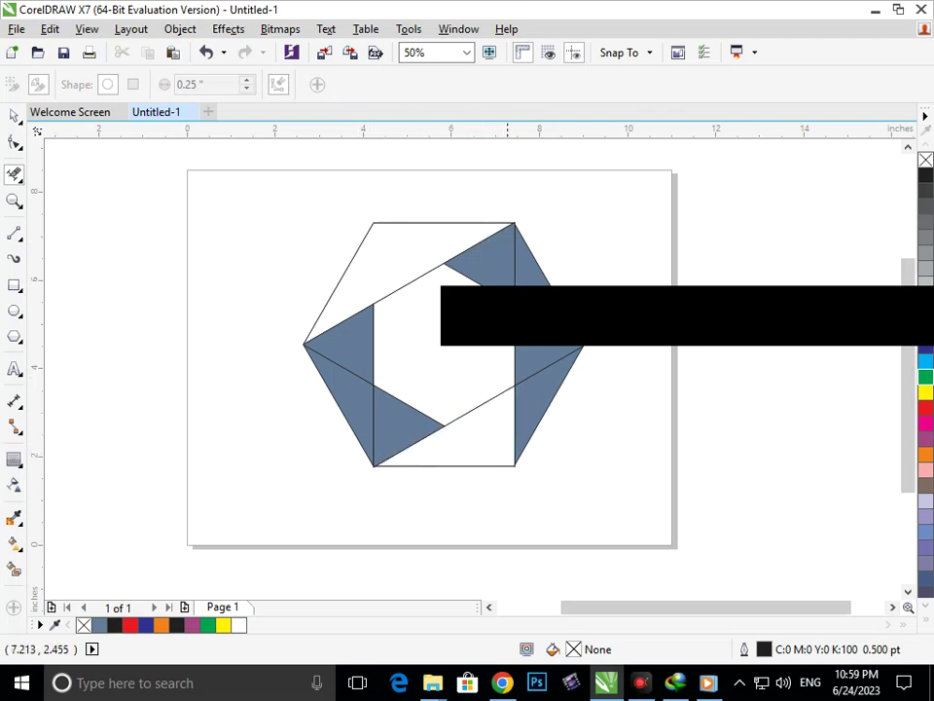
key("ctrl+z")
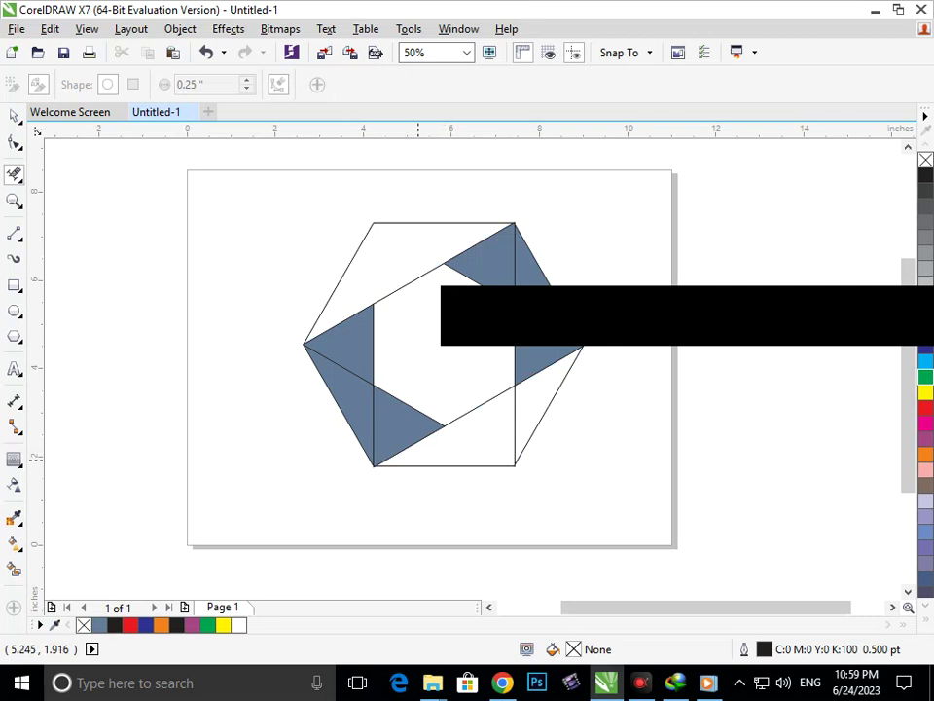
key("ctrl+z")
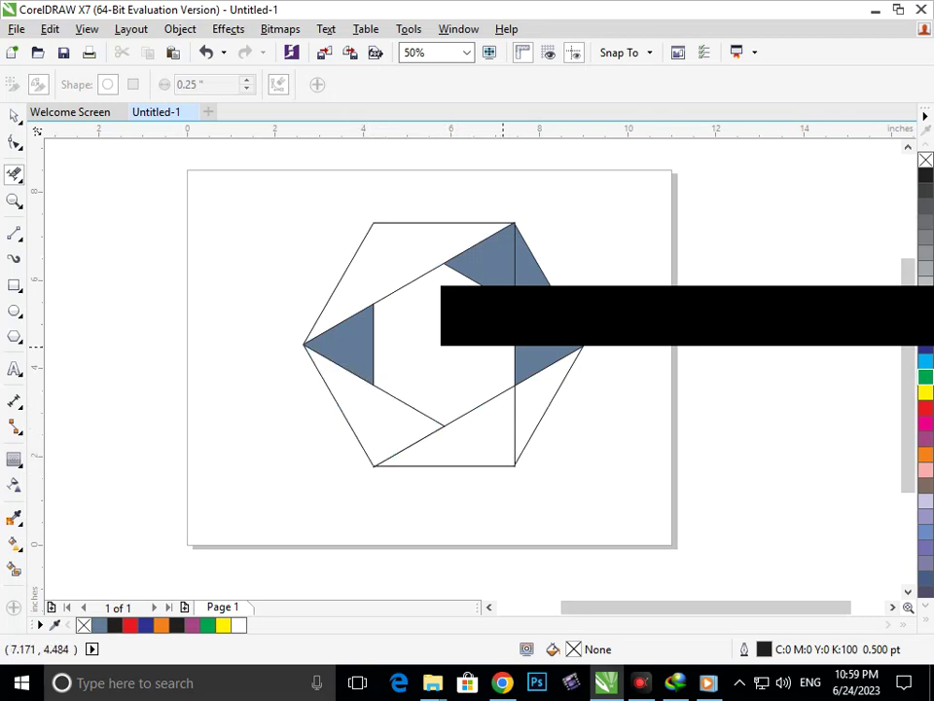
key("ctrl+z")
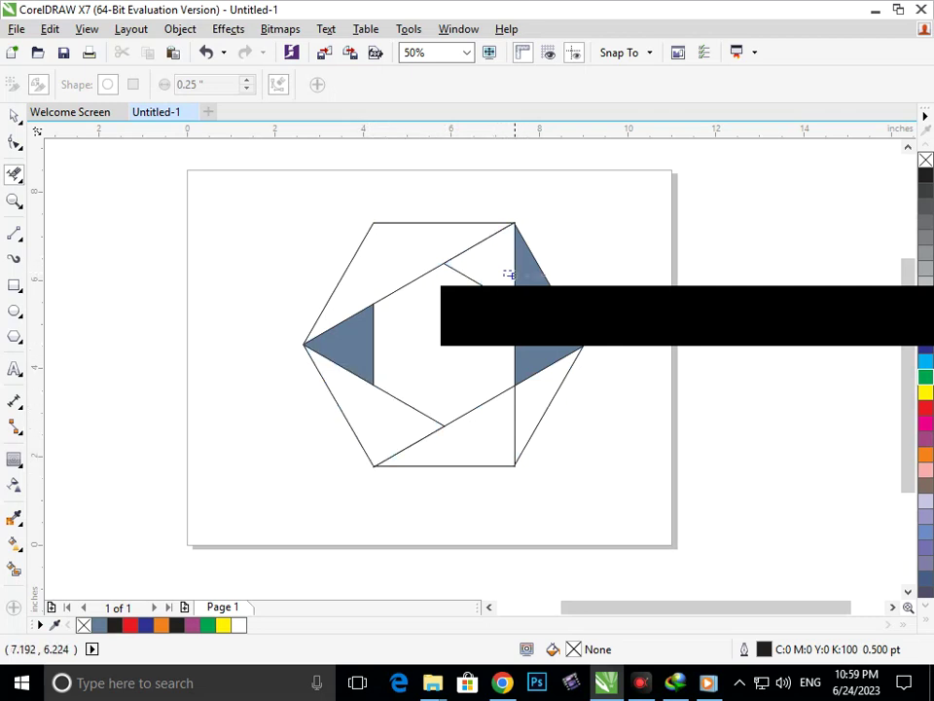
key("ctrl+z")
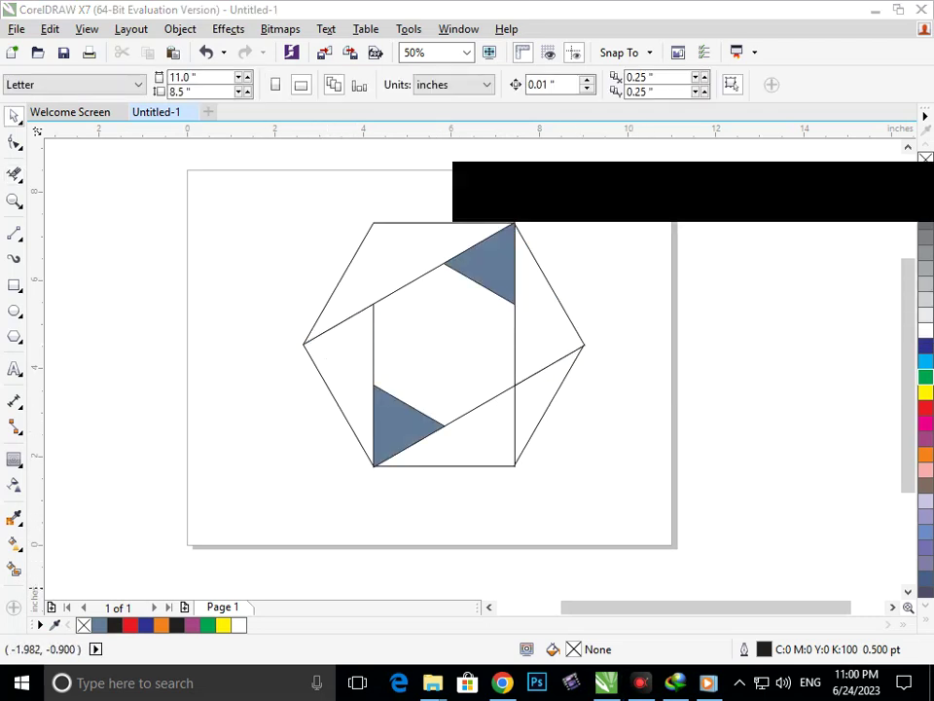
Smart-fill the joined left, upper-left, right and lower-right bands of the ring with slate blue.
left_click(15, 569)
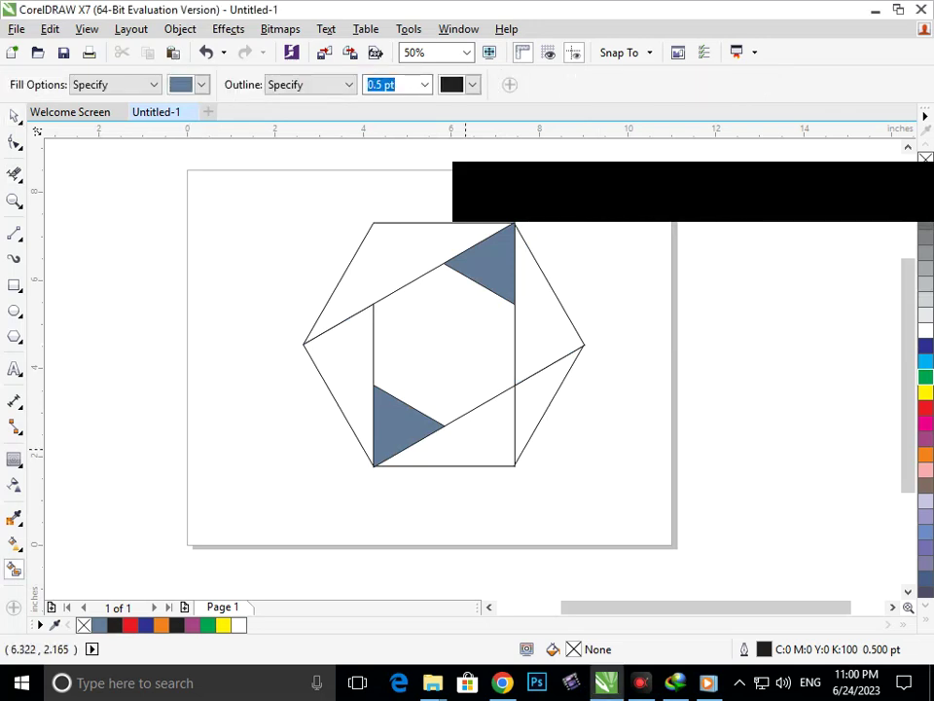
left_click(332, 378)
left_click(367, 285)
left_click(524, 291)
left_click(542, 405)
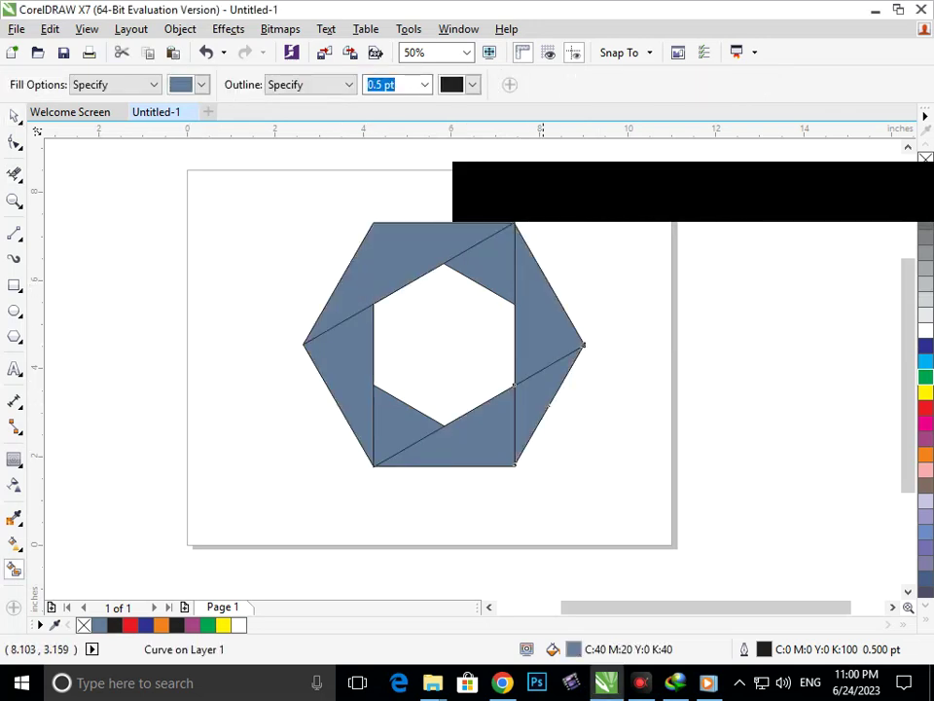
Apply a linear fountain fill to the upper-left band, running from its left corner toward the top edge and ending in orange.
left_click(15, 543)
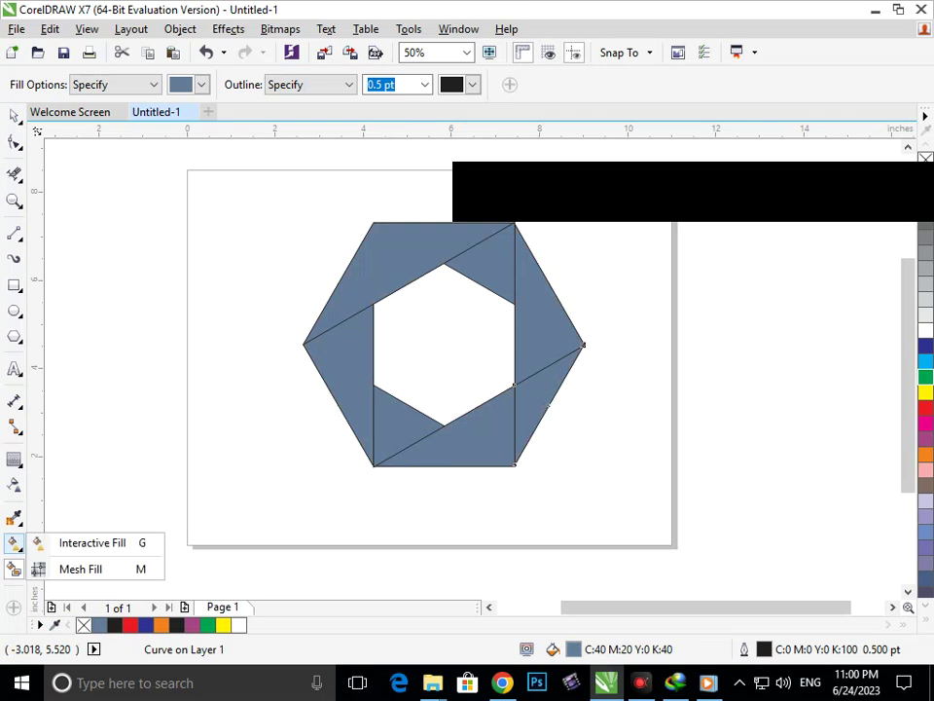
left_click(89, 542)
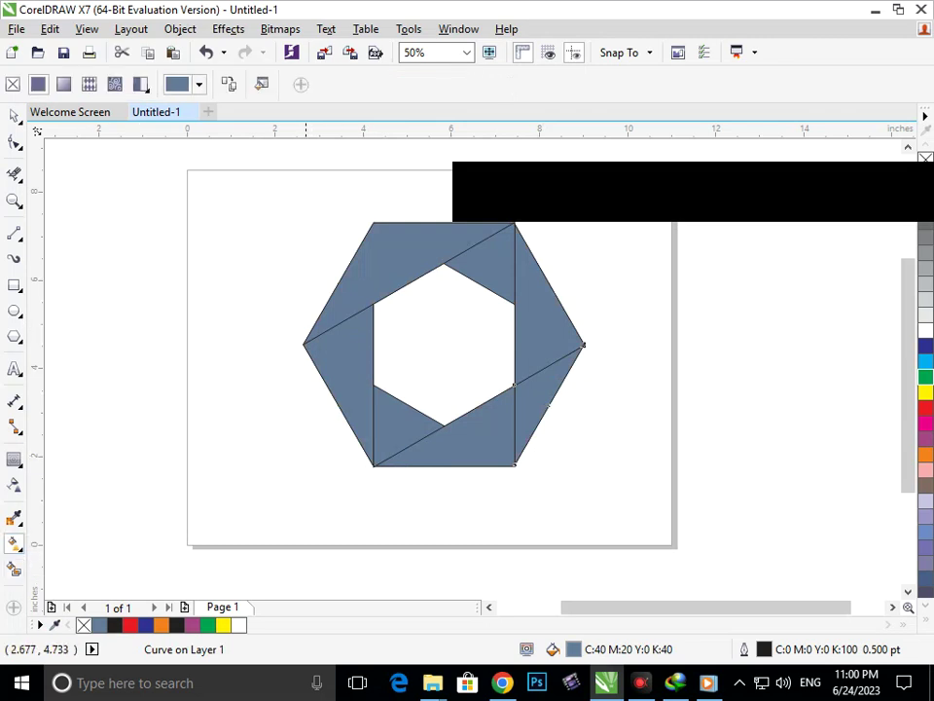
mouse_move(307, 338)
left_mouse_down()
mouse_move(501, 230)
mouse_move(495, 223)
left_mouse_up()
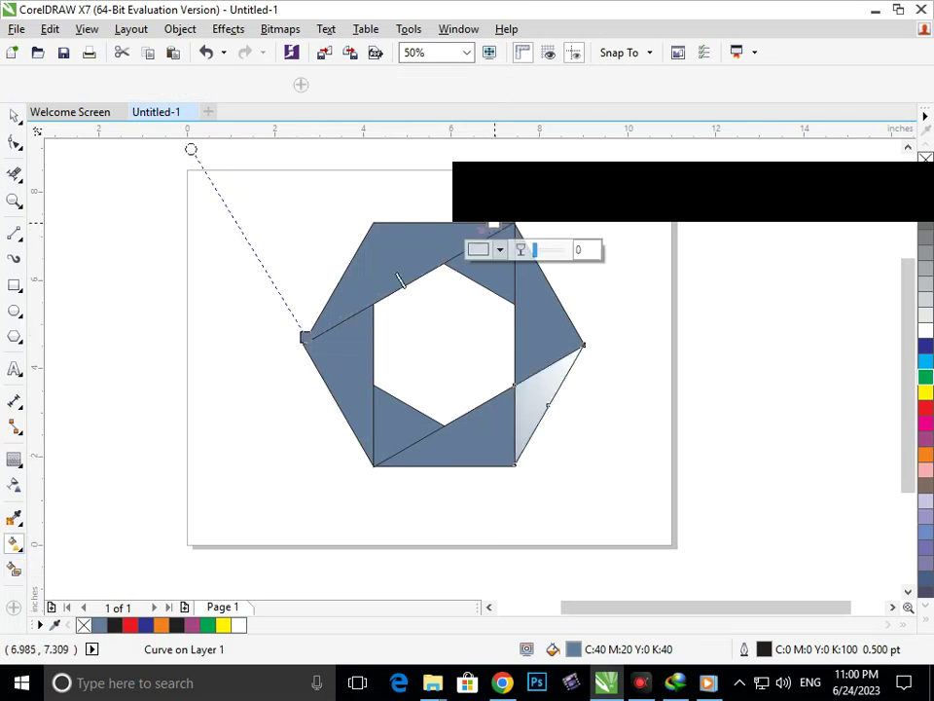
left_click(398, 279)
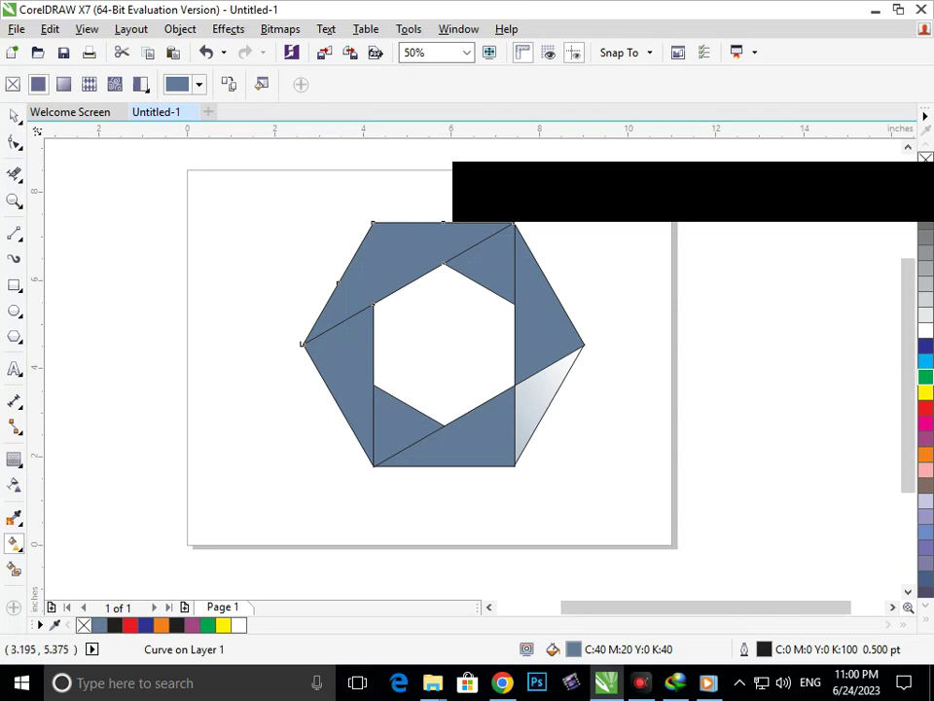
left_click_drag(314, 329, 455, 229)
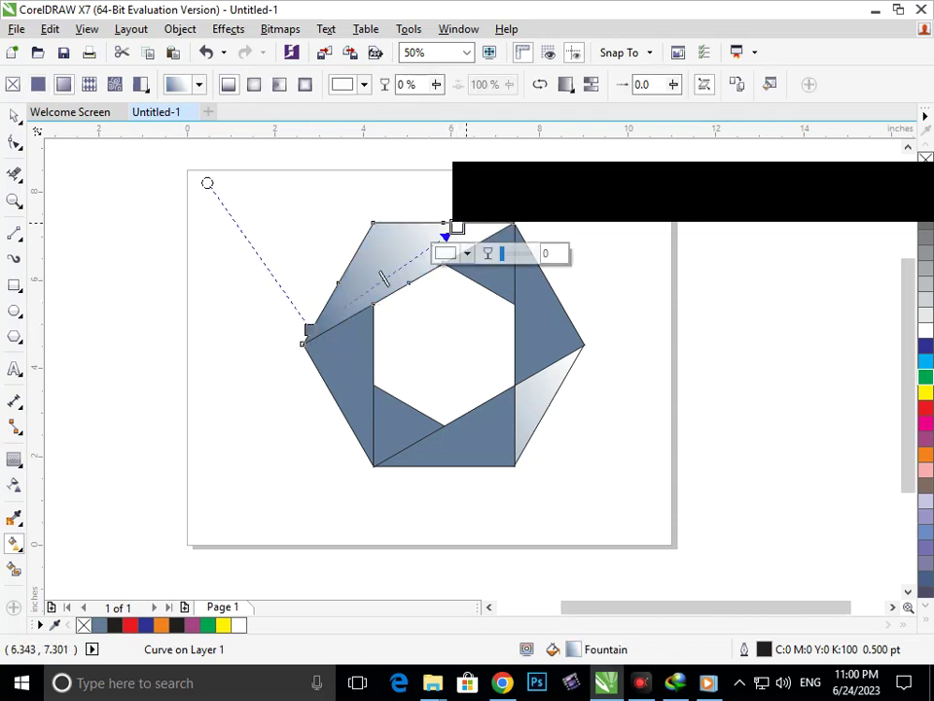
left_click(926, 455)
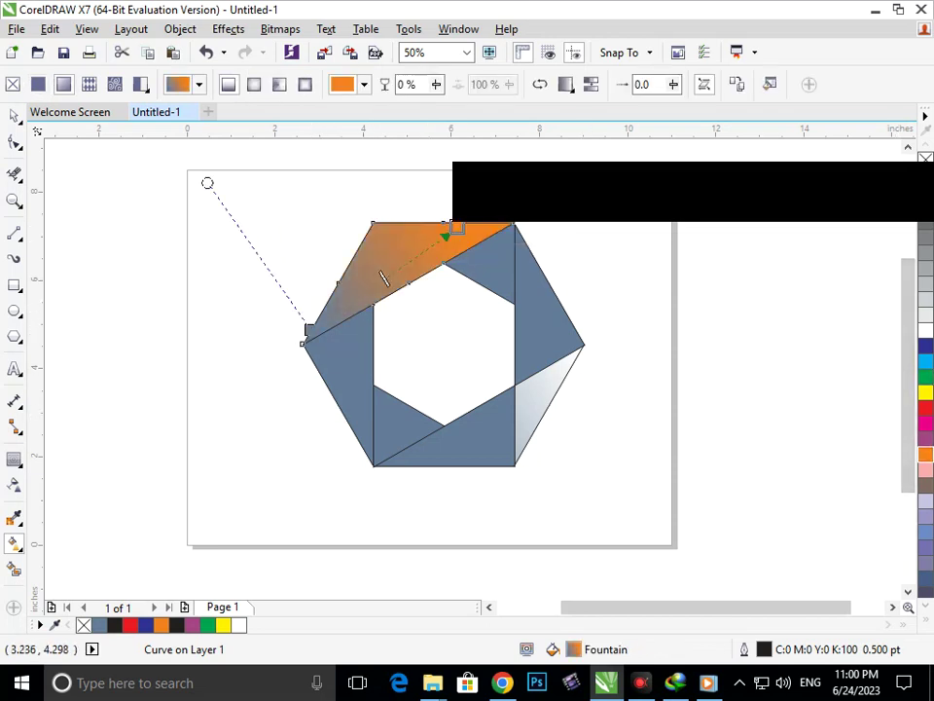
Set the starting colour of the upper-left band's fountain fill to black and deselect the band.
left_click(308, 331)
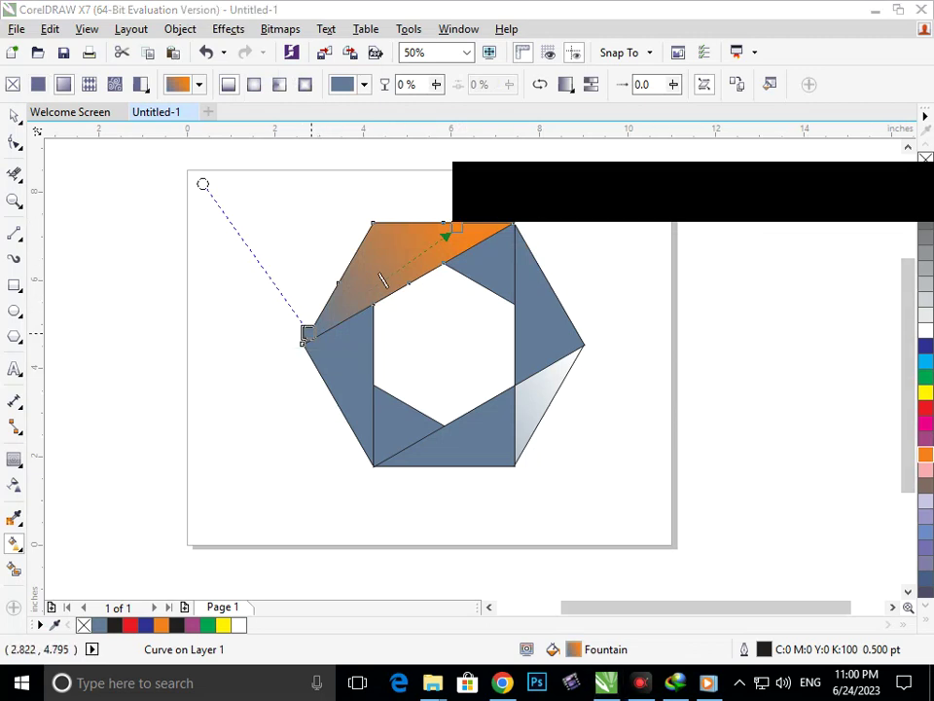
mouse_move(309, 333)
left_click(318, 360)
left_click(300, 536)
left_click_drag(300, 537, 304, 522)
left_click(246, 465)
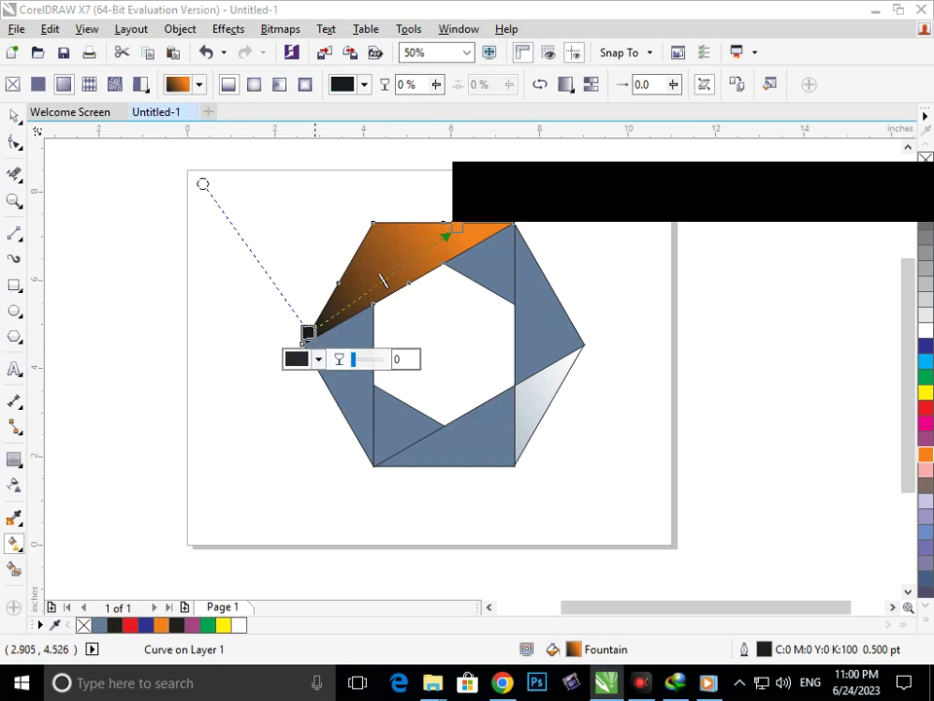
left_click(303, 418)
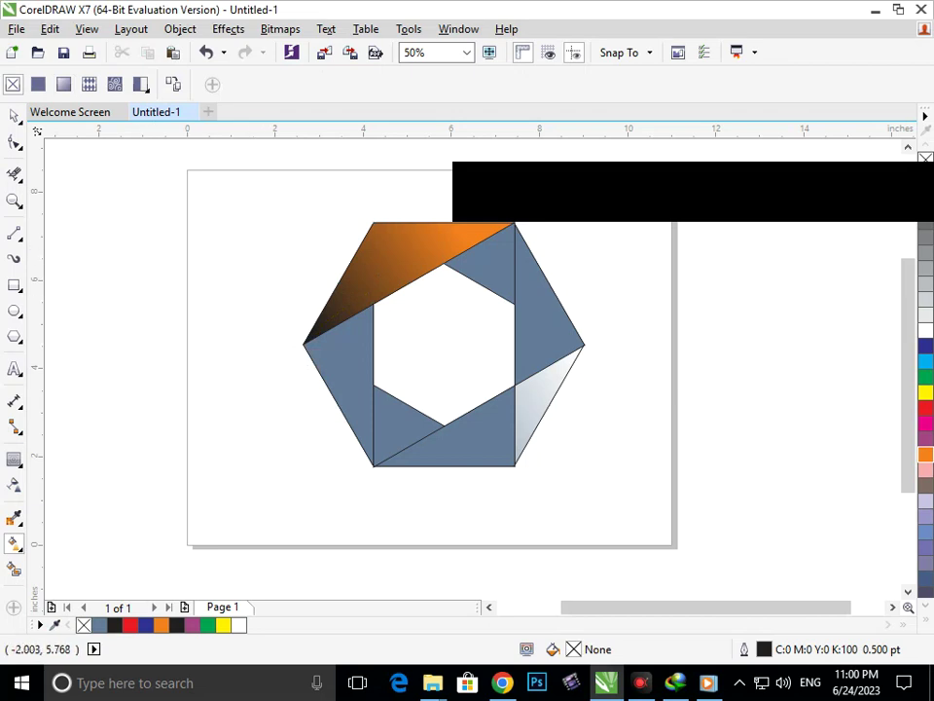
Weld the lower-right triangle and the bottom band into a single slate-blue shape, keeping it in its original position.
key("space")
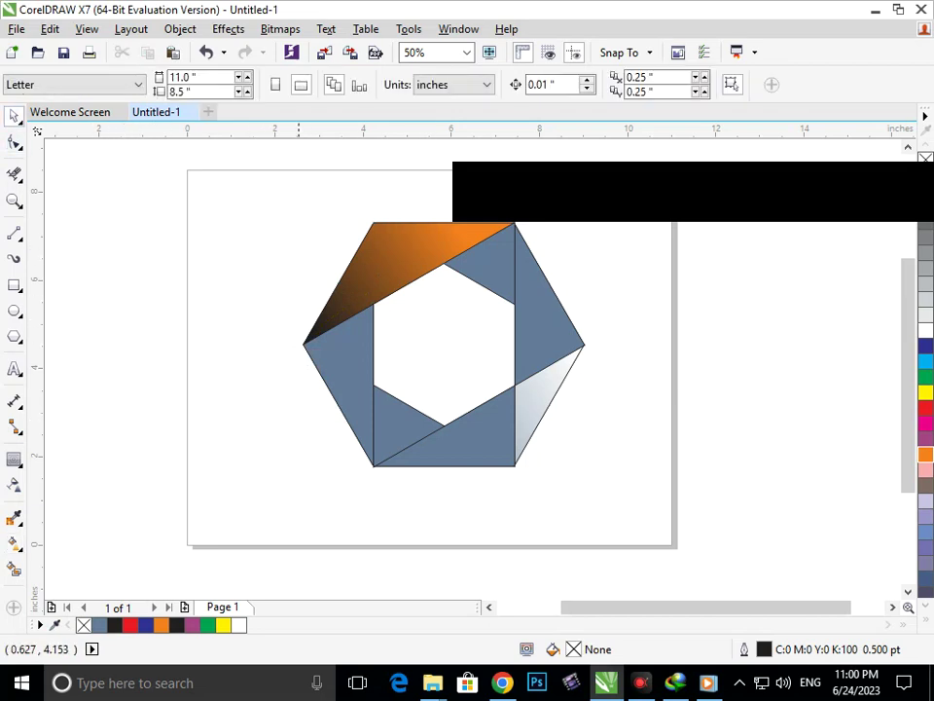
left_click_drag(537, 402, 524, 455)
key("ctrl+z")
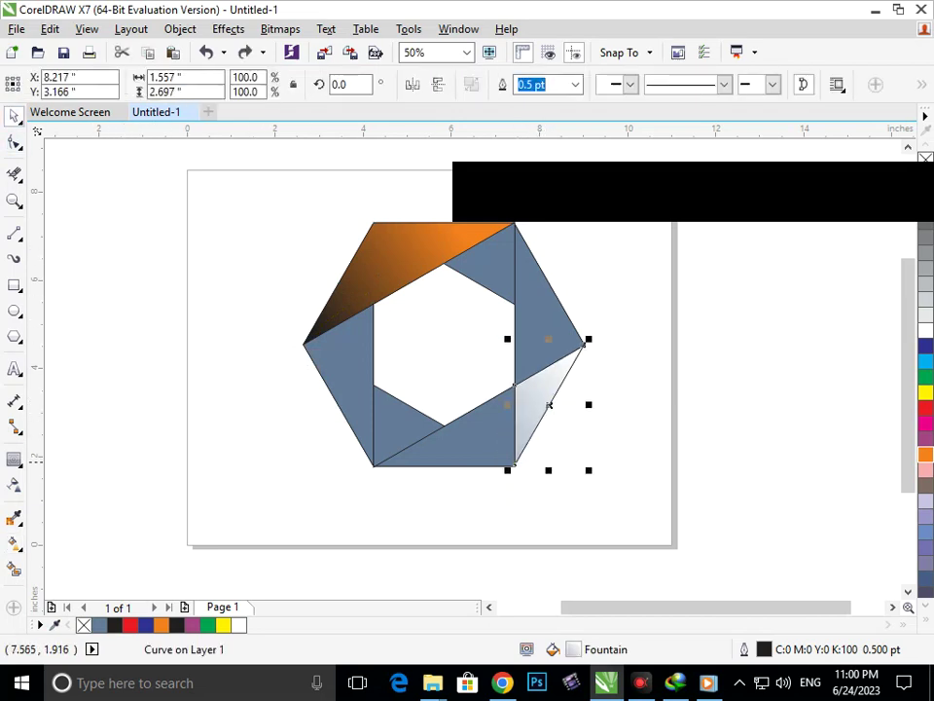
left_click(465, 456, "shift")
left_click(504, 85)
left_click(596, 327)
left_click_drag(493, 453, 501, 485)
key("ctrl+z")
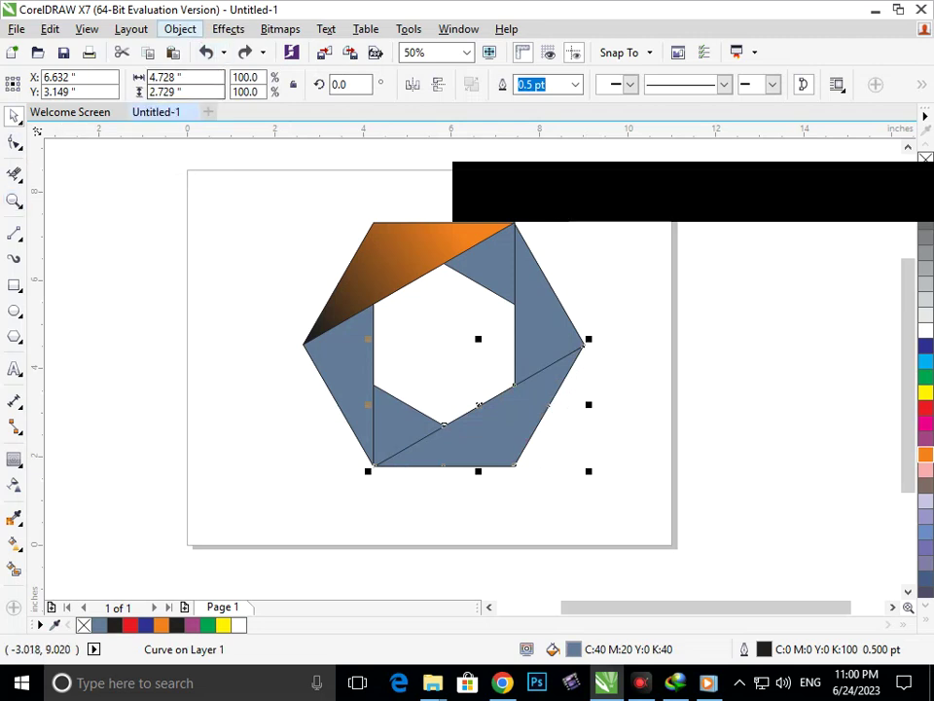
Copy the fill properties of the upper-left band onto the welded bottom band and deselect it.
left_click(49, 29)
left_click(98, 281)
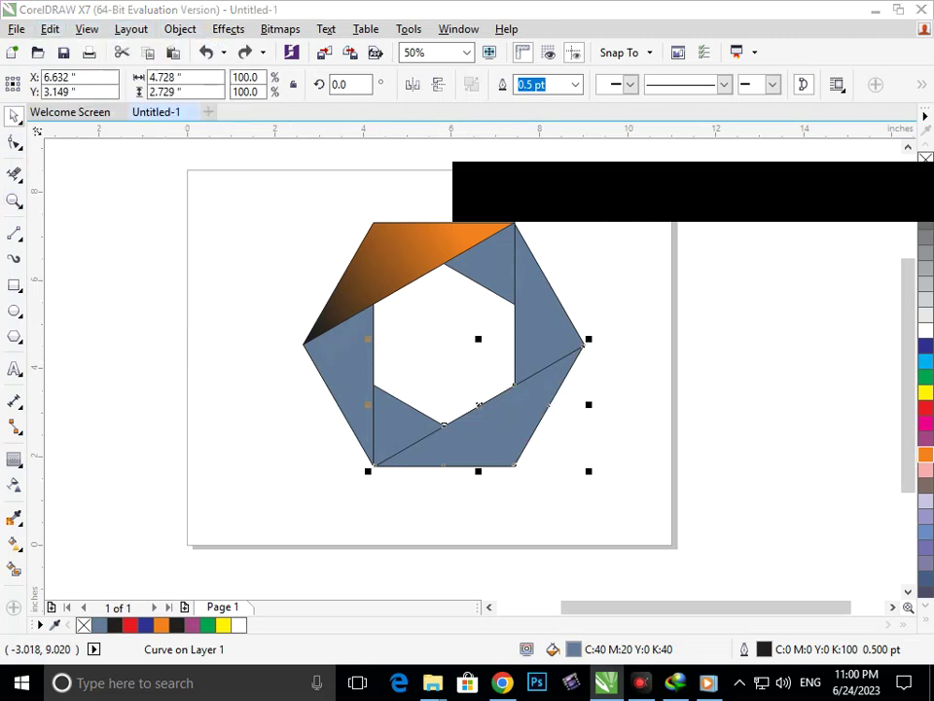
left_click(321, 322)
left_click(487, 376)
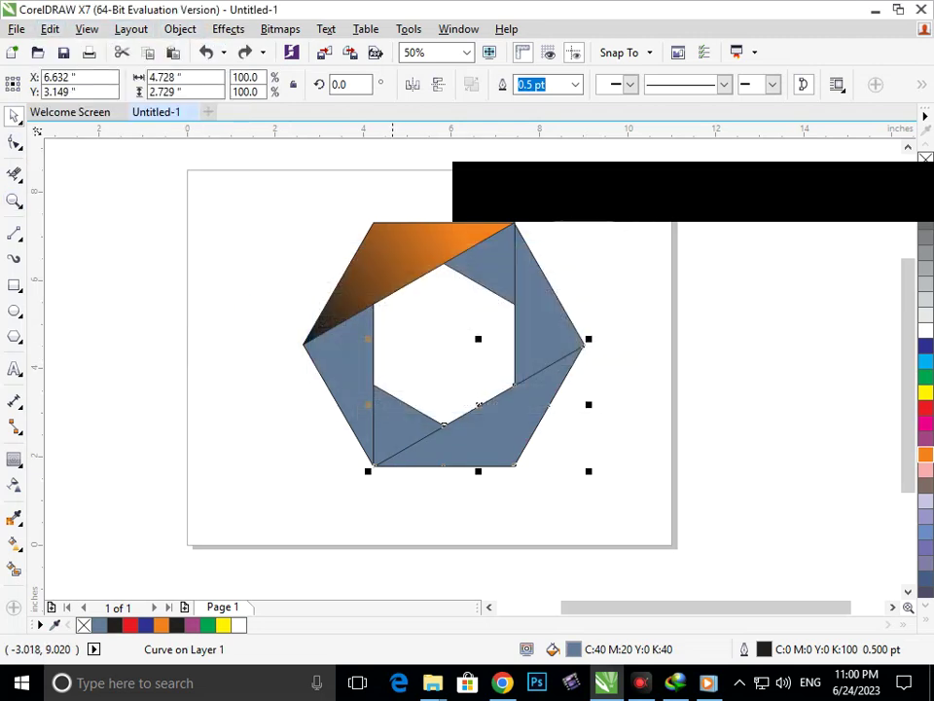
left_click(395, 272)
left_click(560, 500)
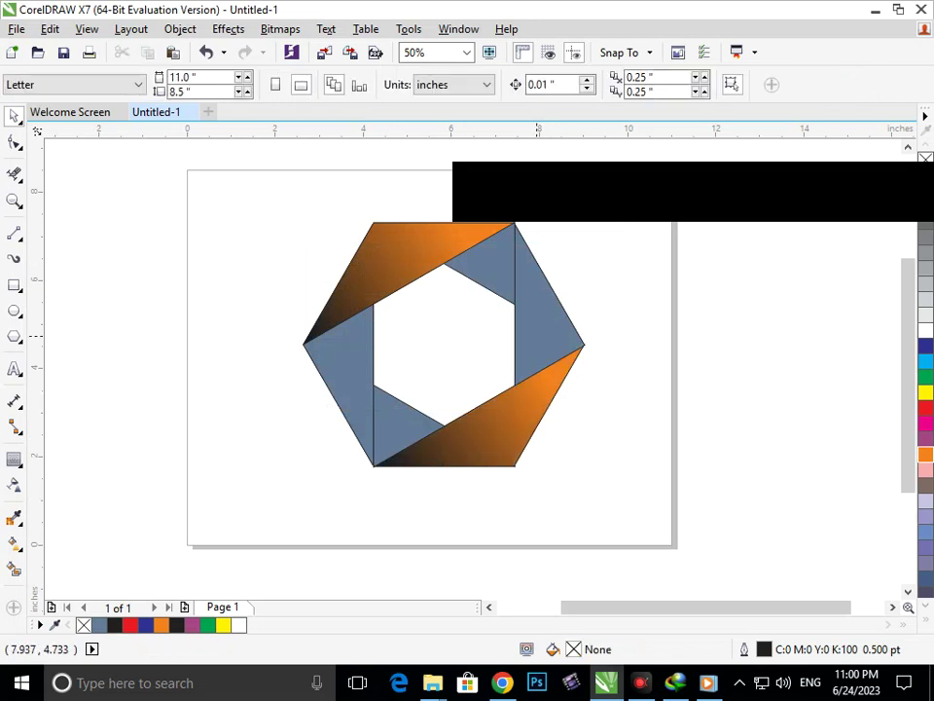
Copy the fill properties of the bottom band onto the right band, keeping the right band in its original position.
left_click_drag(537, 329, 581, 321)
key("ctrl+z")
left_click(50, 30)
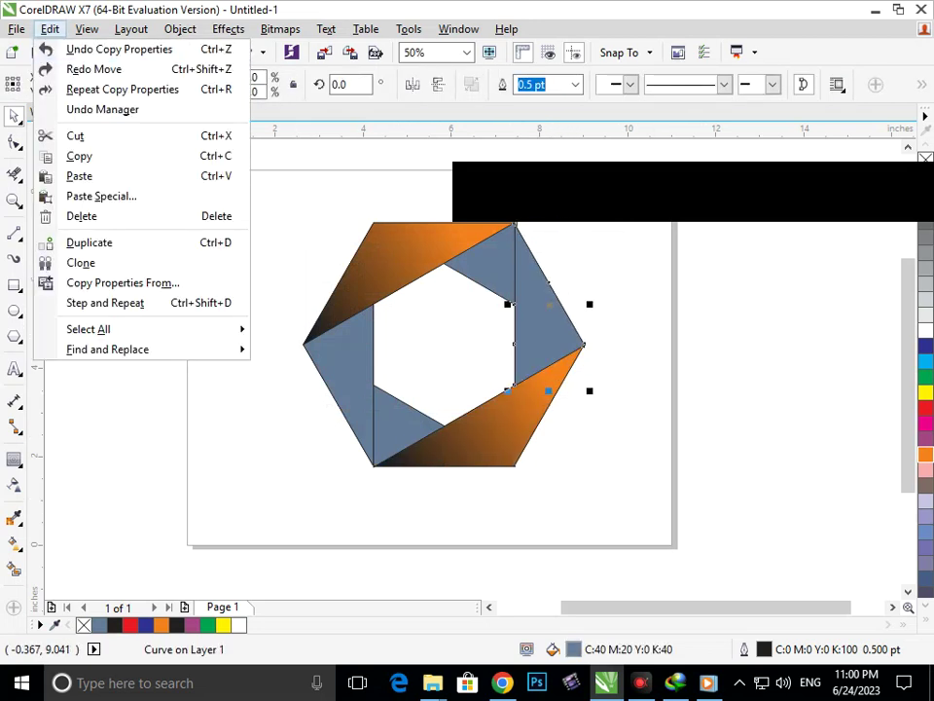
left_click(98, 281)
left_click(487, 376)
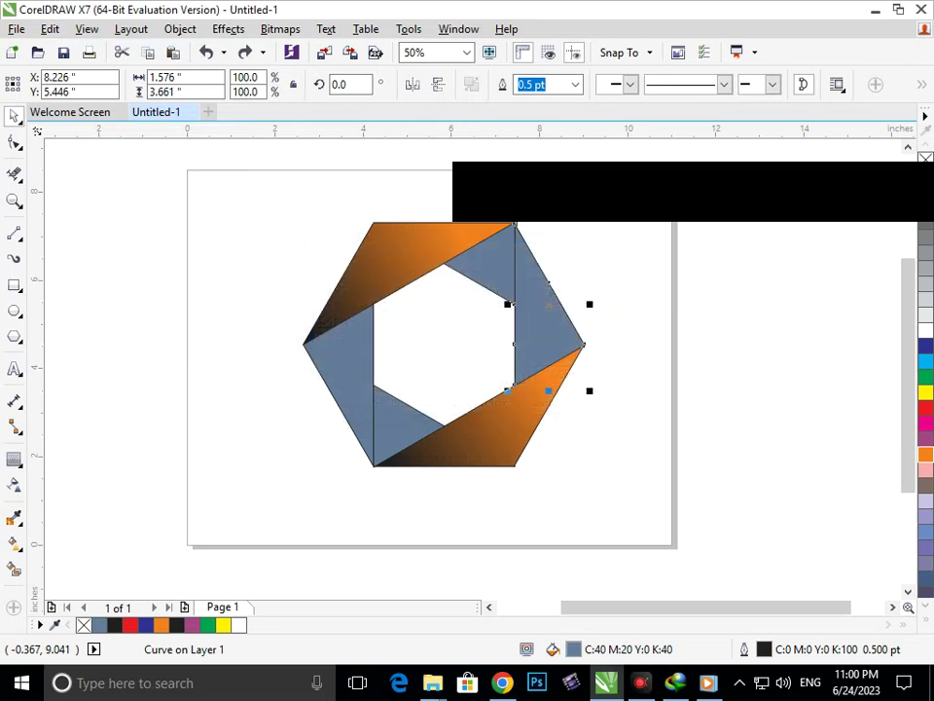
left_click(509, 435)
left_click(624, 472)
Copy the fill properties of the right band onto the left band, keeping the left band in its original position.
left_click_drag(352, 388, 296, 412)
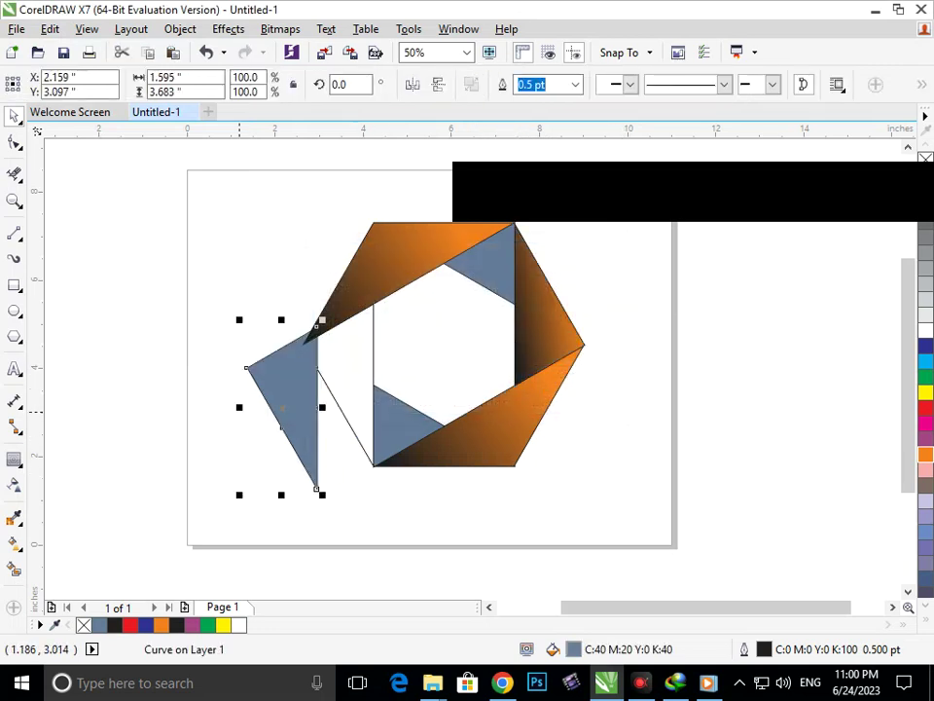
key("ctrl+z")
left_click(50, 29)
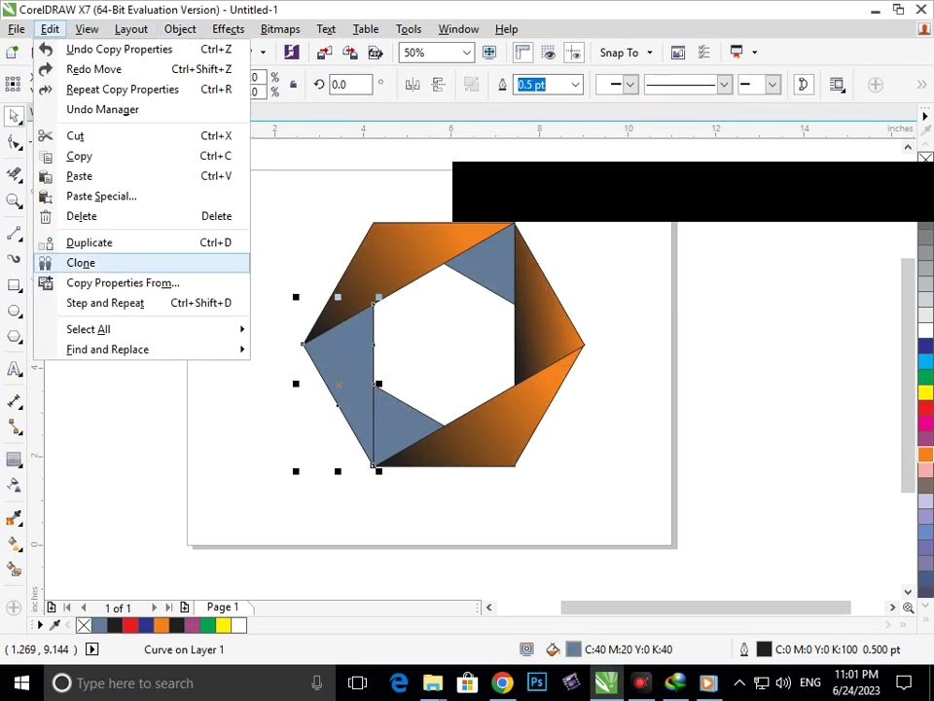
left_click(97, 281)
left_click(487, 376)
left_click(542, 339)
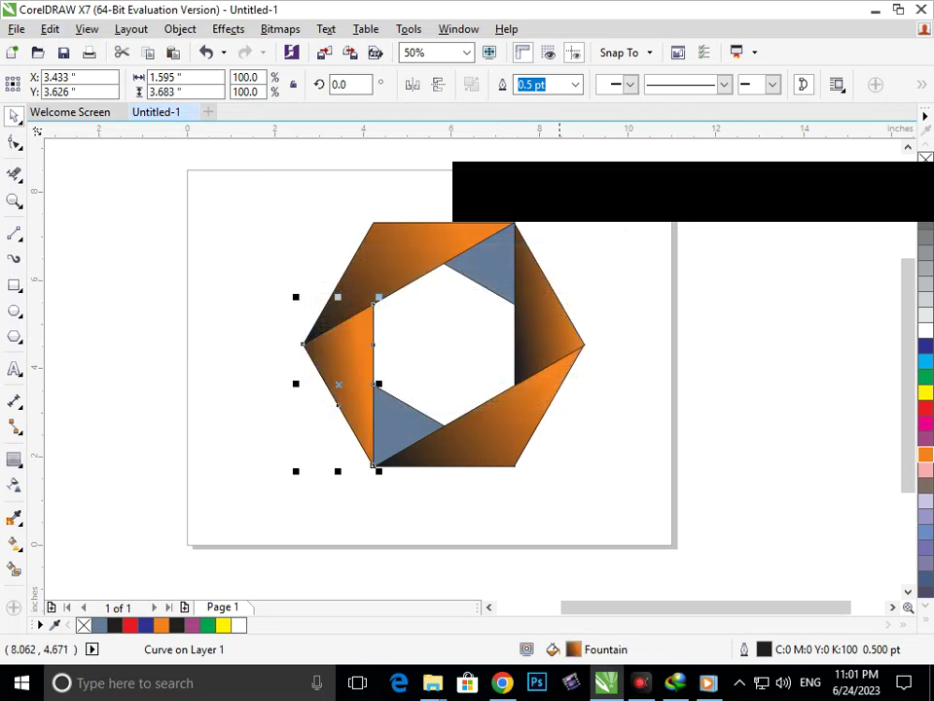
left_click(604, 477)
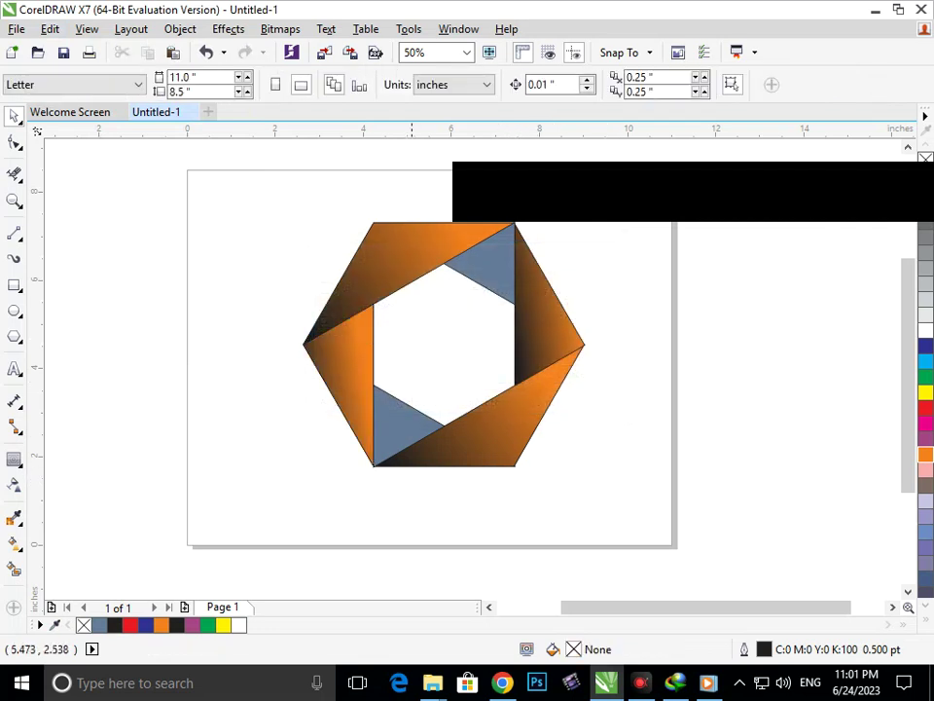
Fill the small lower-left and upper-right inner triangles with solid orange.
left_click(427, 432)
left_click(925, 470)
left_click(926, 454)
left_click(689, 442)
left_click(541, 322)
left_click(503, 278)
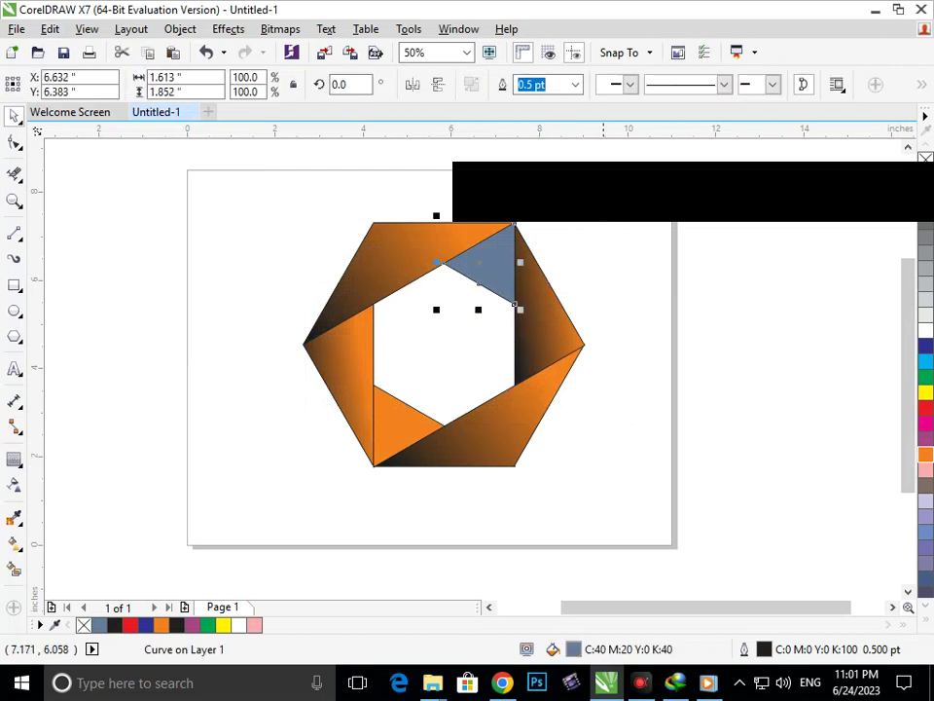
left_click(926, 455)
left_click(701, 439)
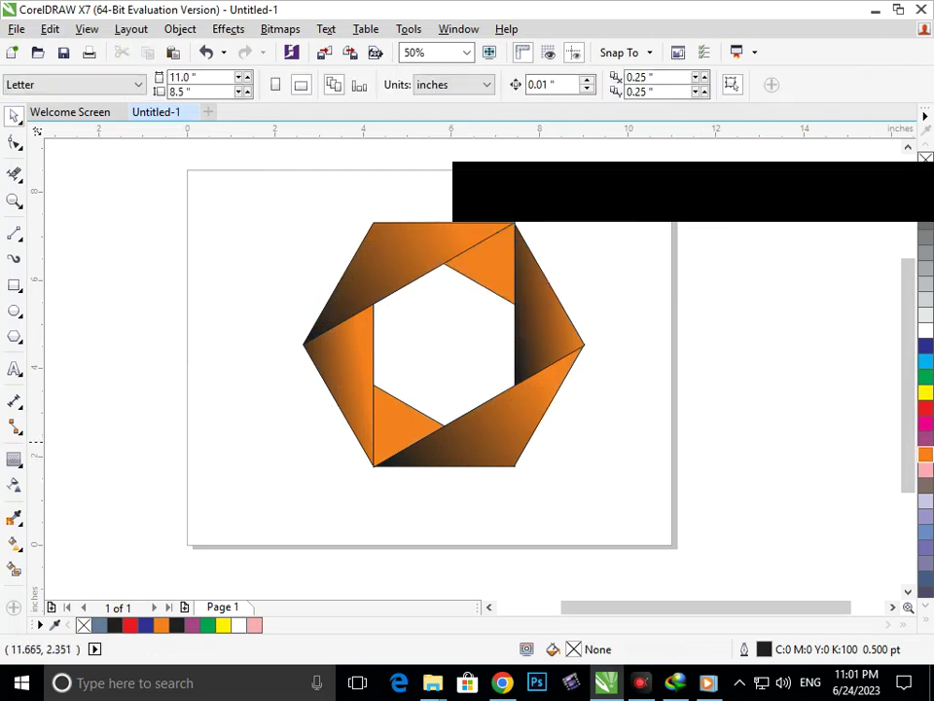
Redirect the right band's fountain fill to run downward, from black above its top corner to orange near its lower end.
key("g")
left_click_drag(518, 232, 539, 386)
left_click_drag(519, 232, 509, 174)
left_click(537, 244)
left_click(538, 245)
left_click_drag(539, 387, 529, 363)
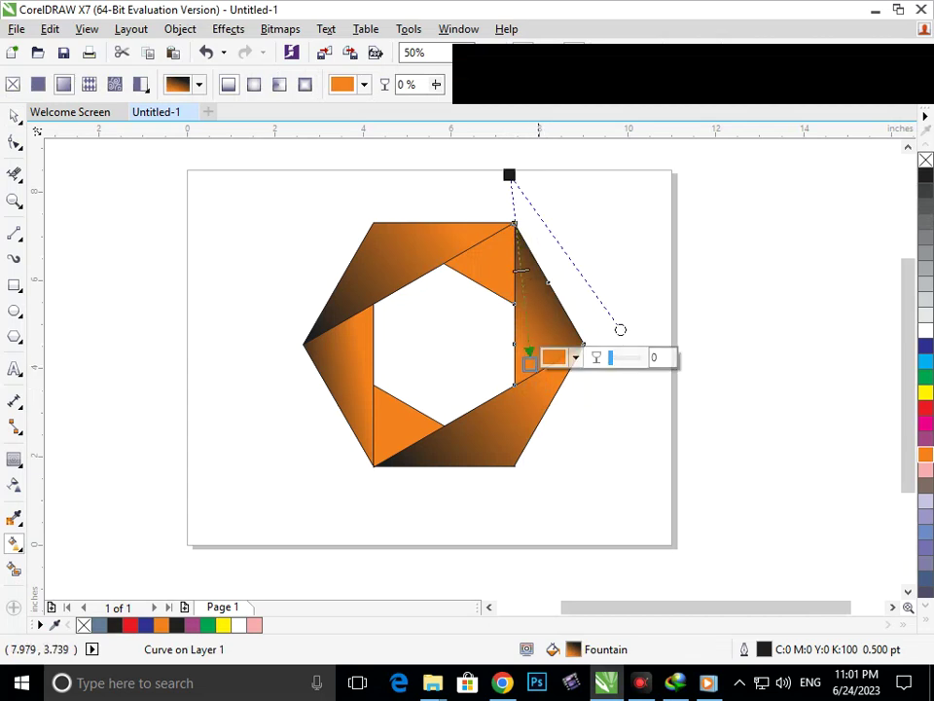
Stretch the bottom band's fountain fill from black beyond its lower-left corner to orange beyond its right corner.
left_click(503, 441)
left_click_drag(339, 517, 639, 314)
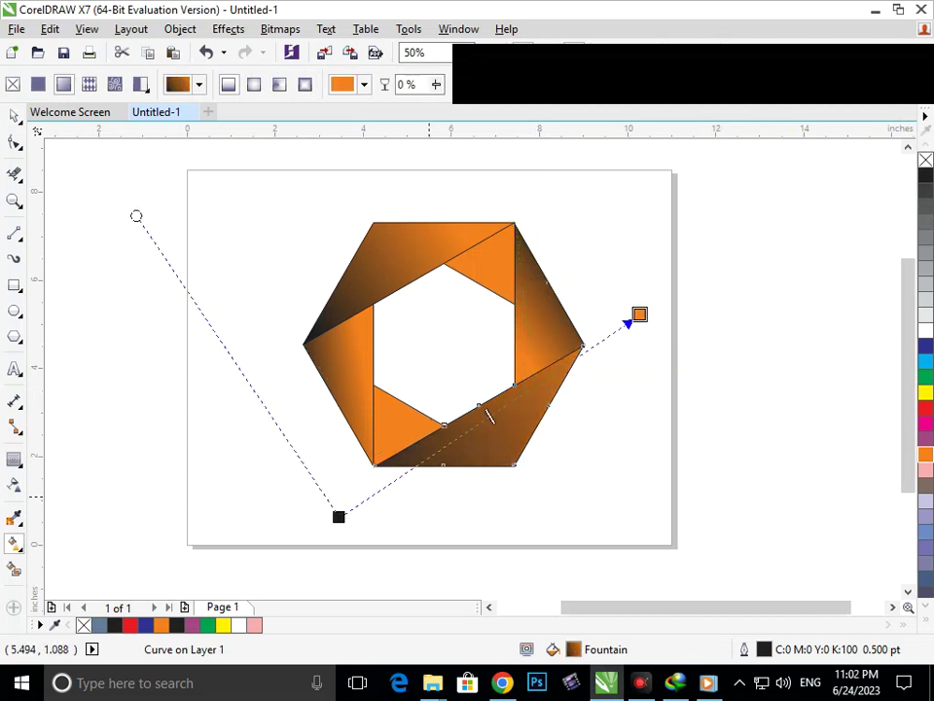
key("Escape")
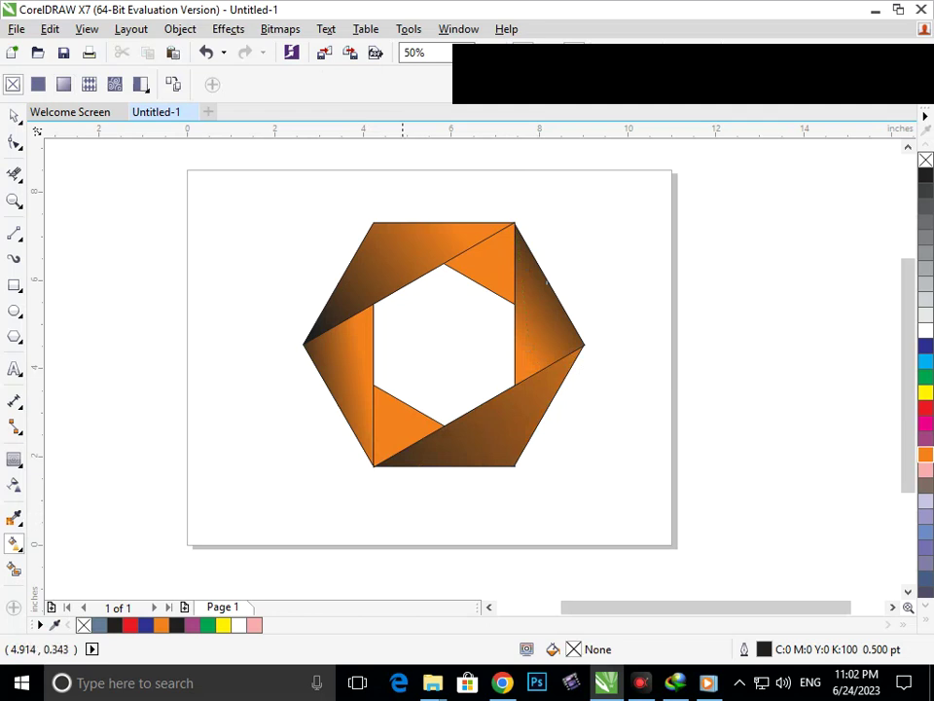
Redirect the left band's fountain fill to run upward, from black just below its bottom corner to orange in its upper part.
left_click_drag(354, 309, 371, 517)
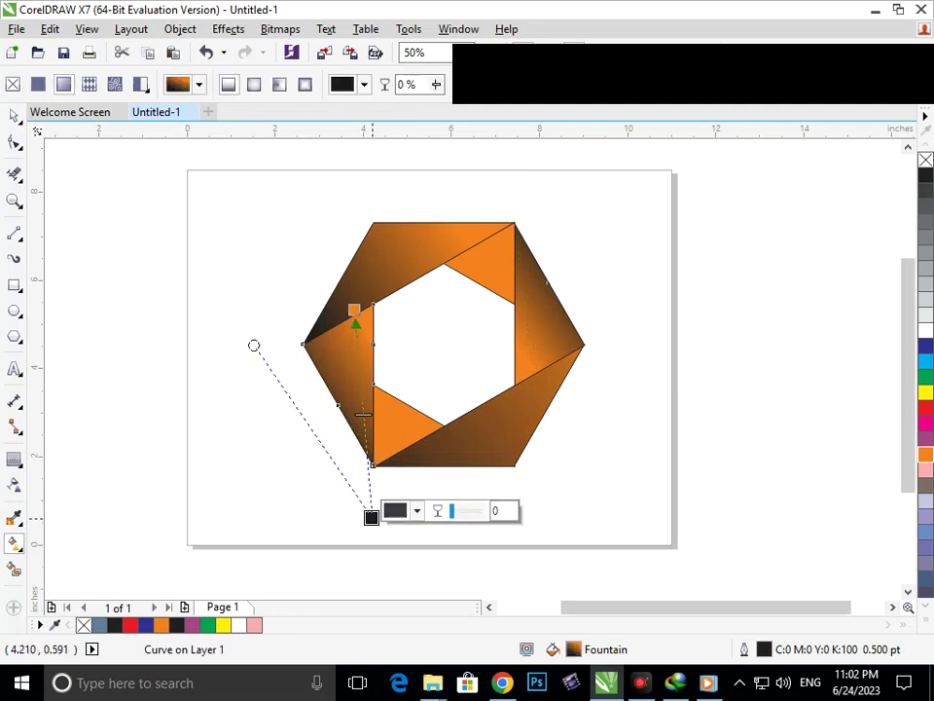
left_click_drag(353, 309, 362, 350)
mouse_move(370, 516)
left_mouse_down()
mouse_move(373, 458)
mouse_move(364, 478)
left_mouse_up()
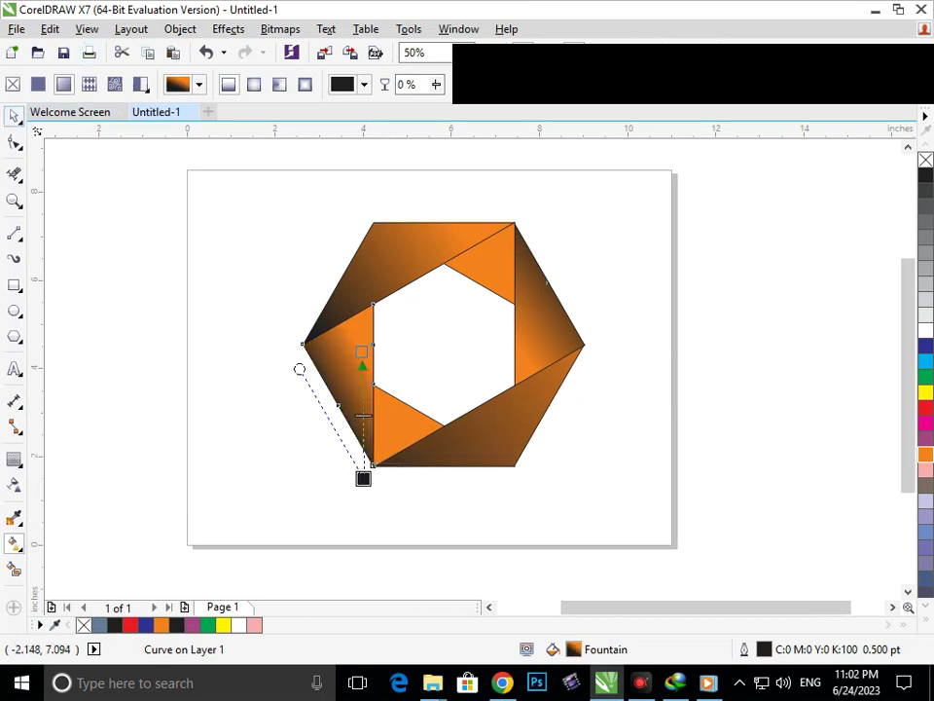
Remove the outline from all objects of the hexagonal logo by setting their outline width to None.
double_click(14, 116)
left_click(194, 353)
left_click_drag(187, 495, 614, 148)
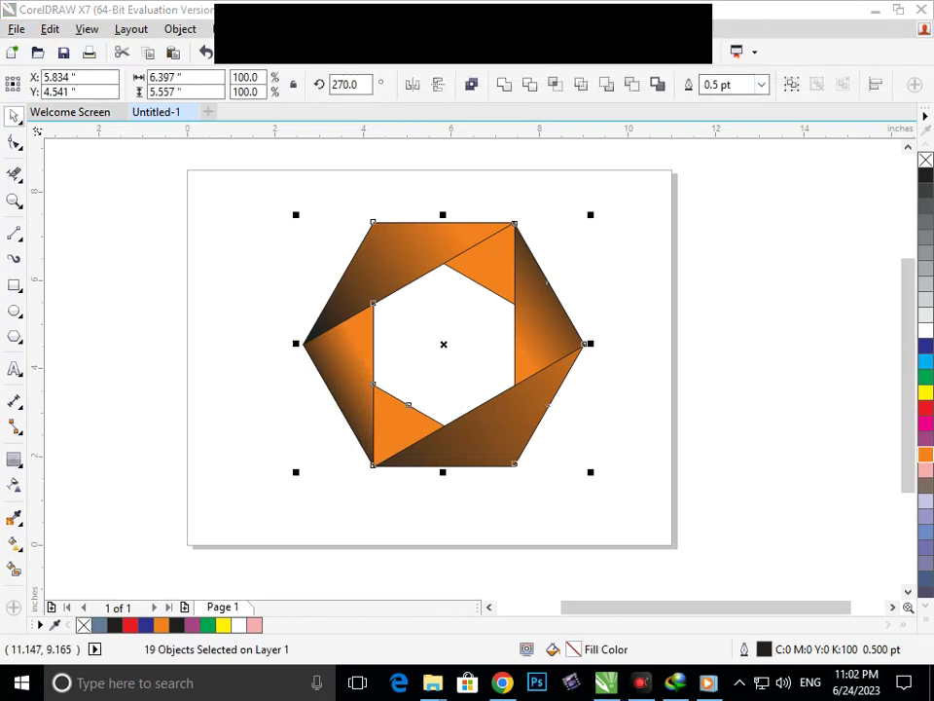
left_click(762, 84)
left_click(717, 102)
left_click(637, 456)
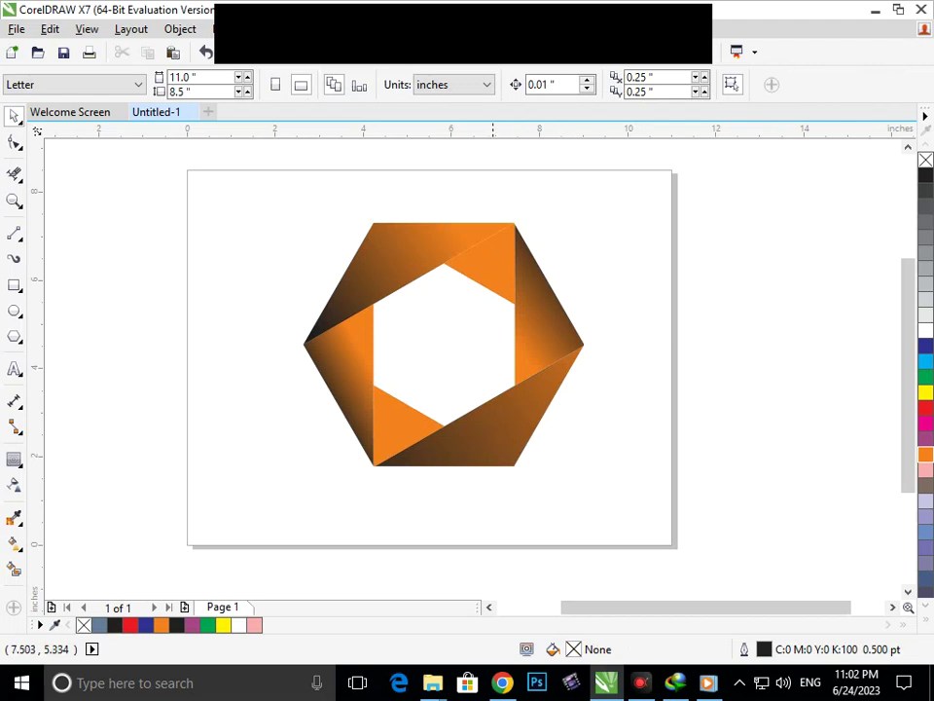
Nudge the upper-right inner triangle and the right band 0.01 inch left to close the seams, leaving everything deselected.
left_click(518, 306)
left_click_drag(514, 305, 513, 303)
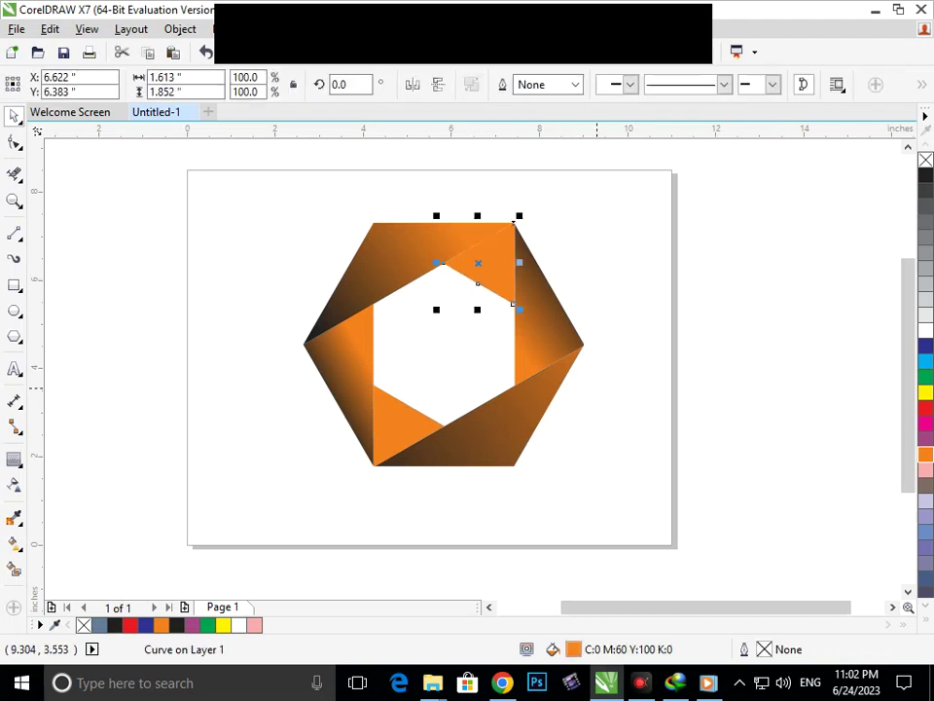
left_click(598, 388)
left_click(532, 337)
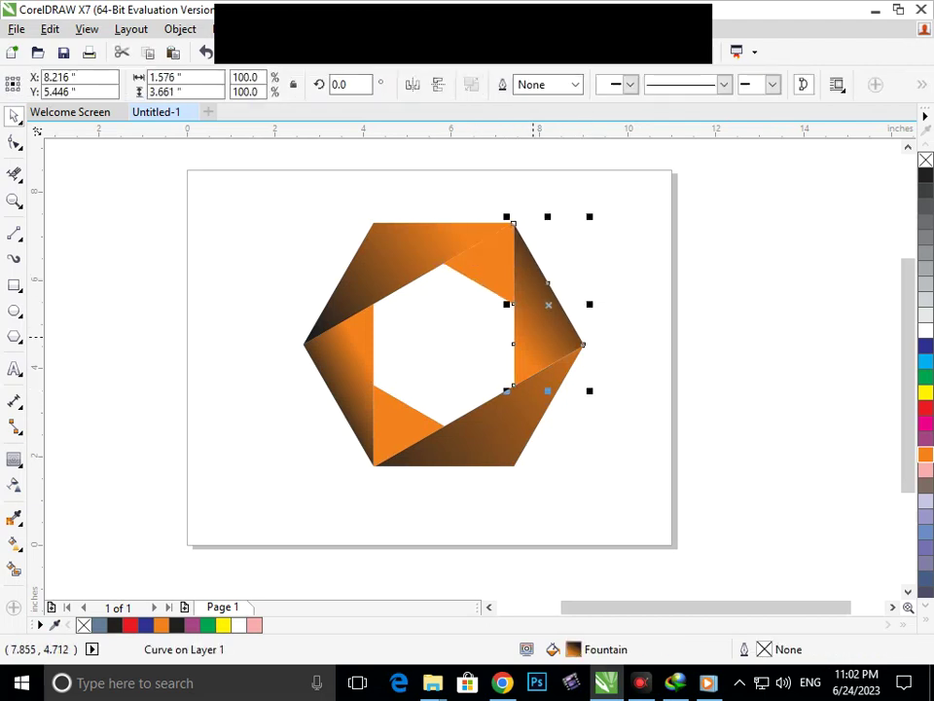
left_click(478, 406)
left_click(495, 418)
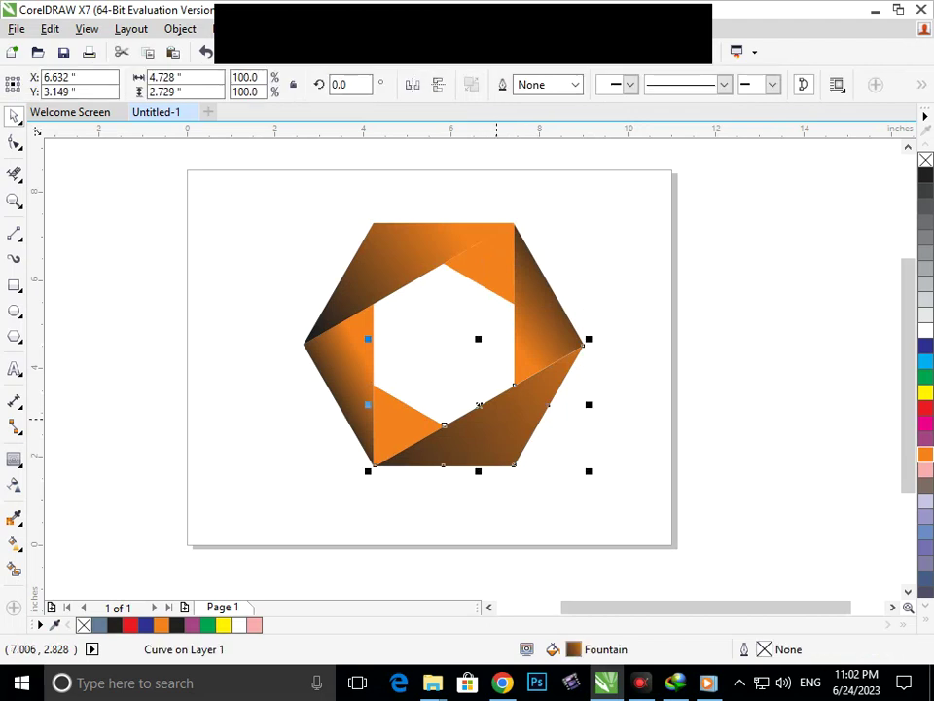
left_click(597, 504)
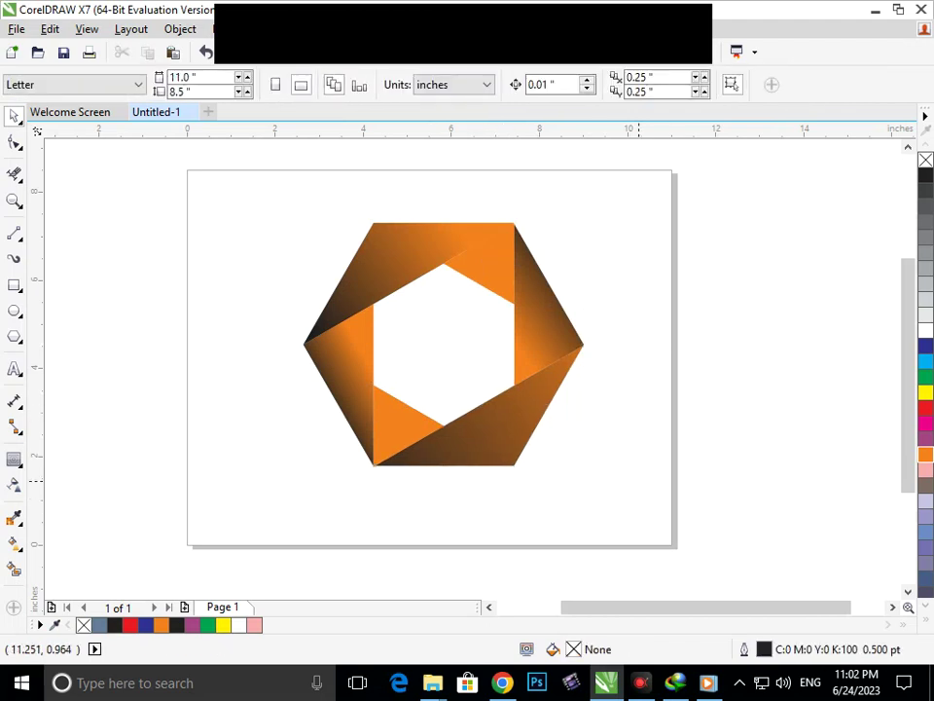